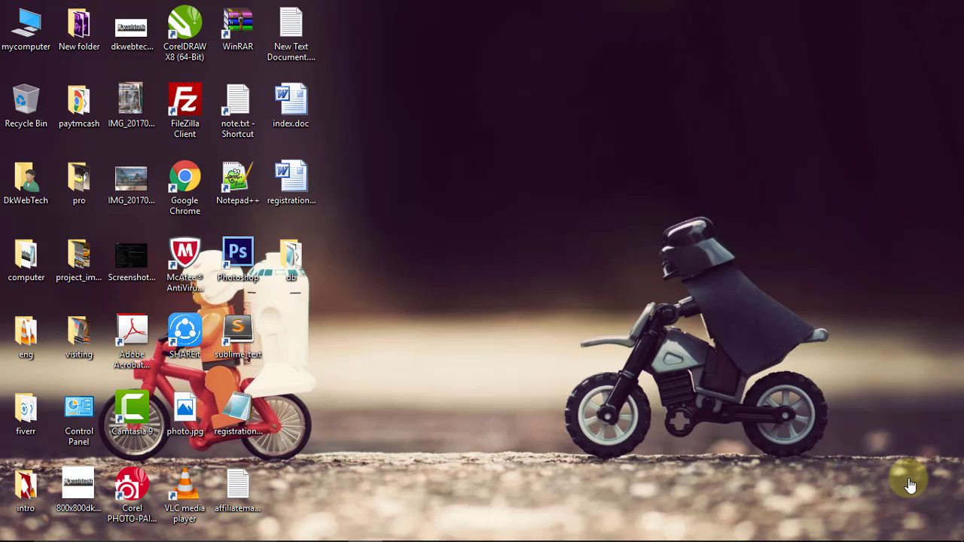
# Switch to Adobe Premiere Pro and preview the Cross Dissolve between the first two clips of Sequencedk.
pyautogui.moveTo(369, 541)
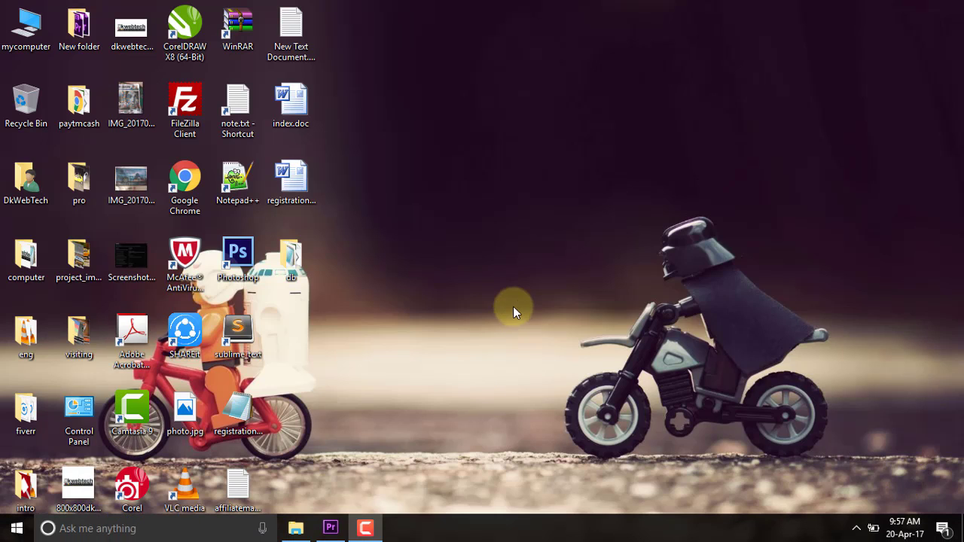
pyautogui.click(329, 530)
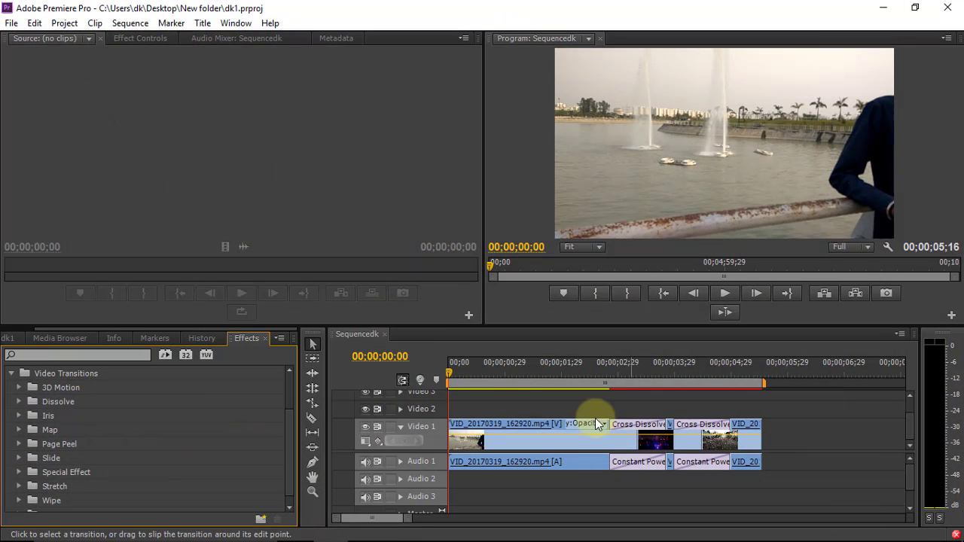
pyautogui.click(453, 374)
pyautogui.press('space')
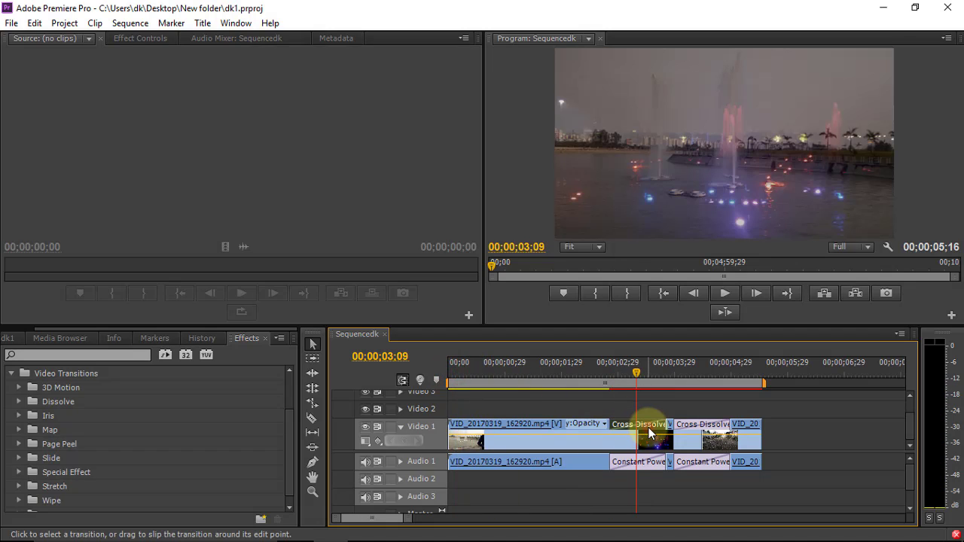
pyautogui.click(624, 375)
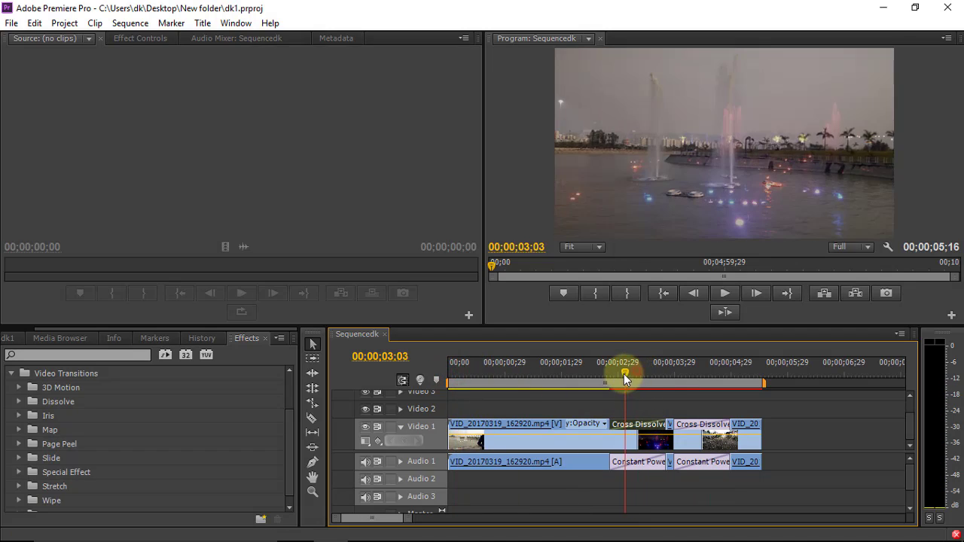
pyautogui.moveTo(624, 374); pyautogui.dragTo(653, 393)
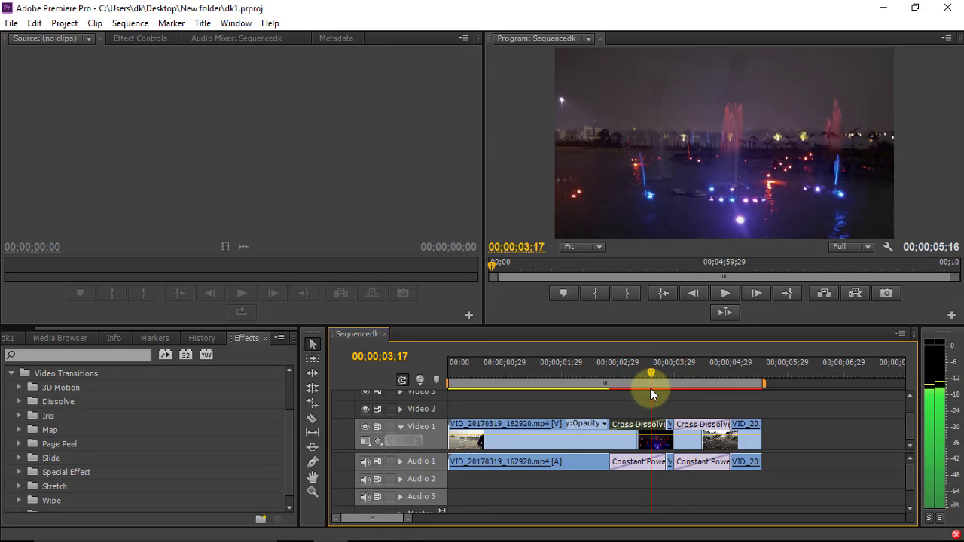
pyautogui.click(627, 465)
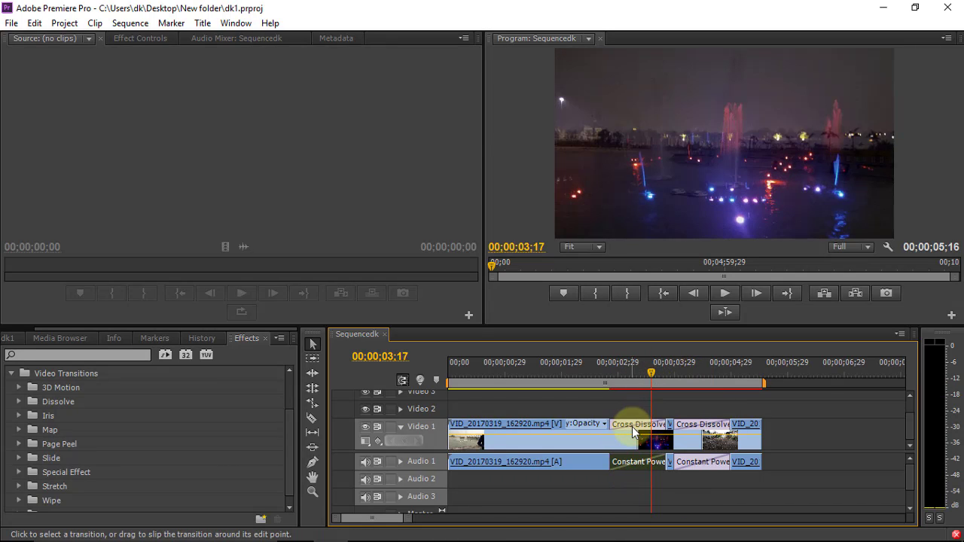
pyautogui.click(633, 430)
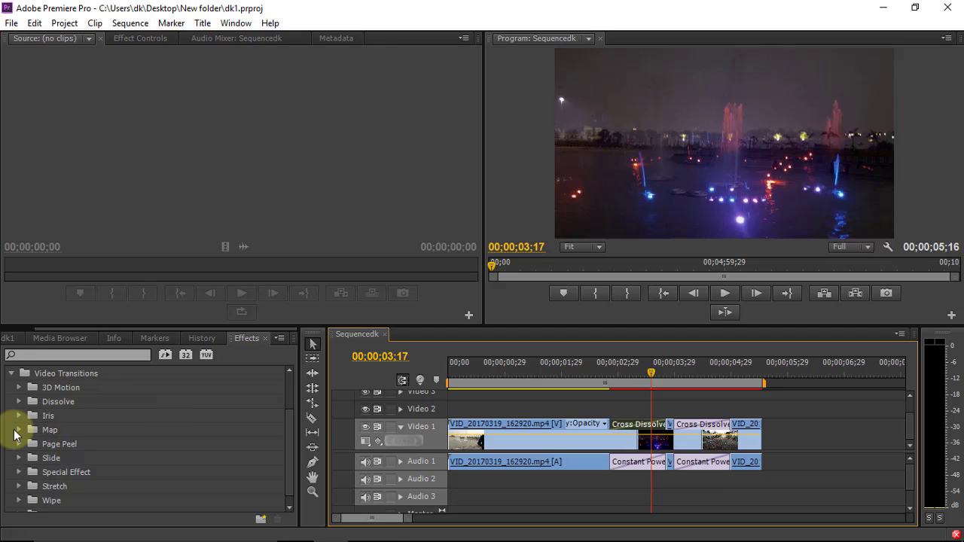
# Browse the video transition categories, viewing the contents of 3D Motion and Dissolve.
pyautogui.click(19, 402)
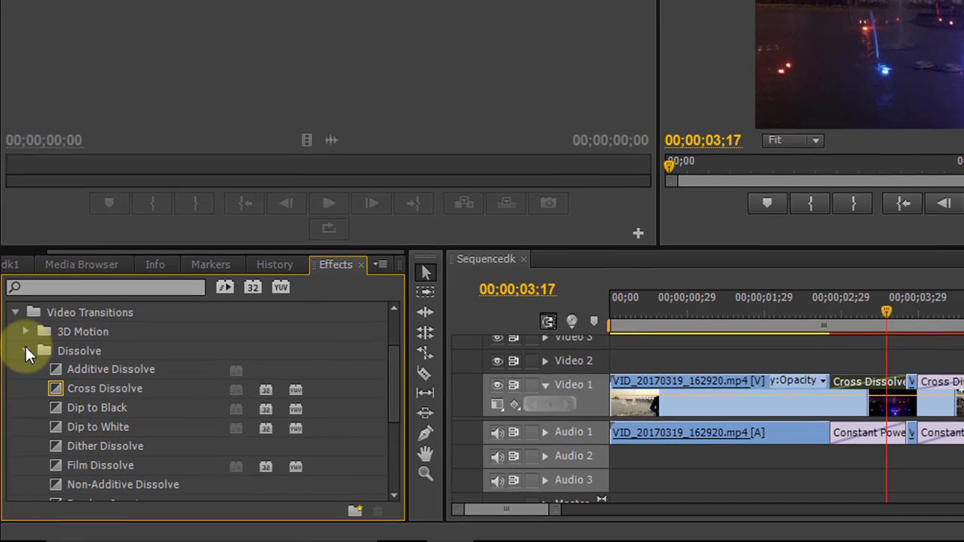
pyautogui.click(25, 351)
pyautogui.click(28, 331)
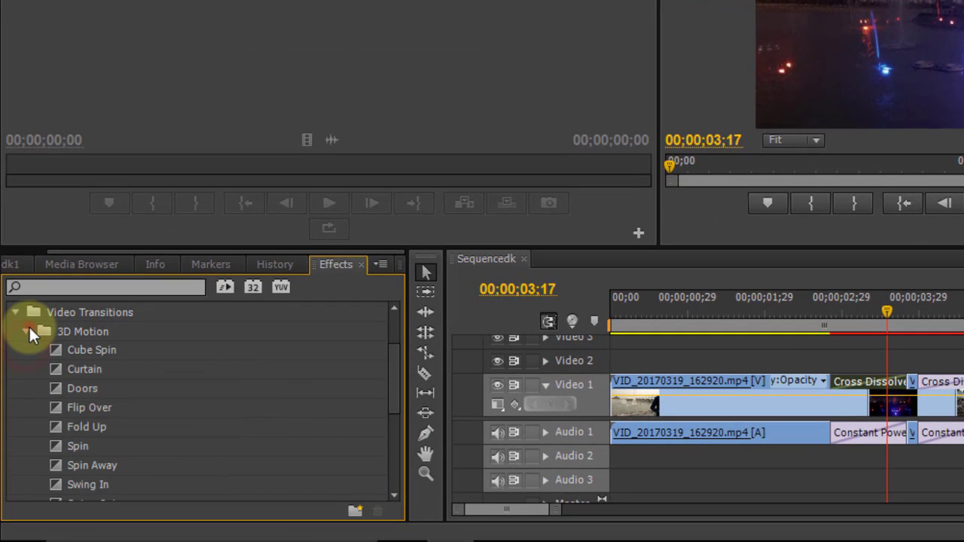
pyautogui.click(27, 332)
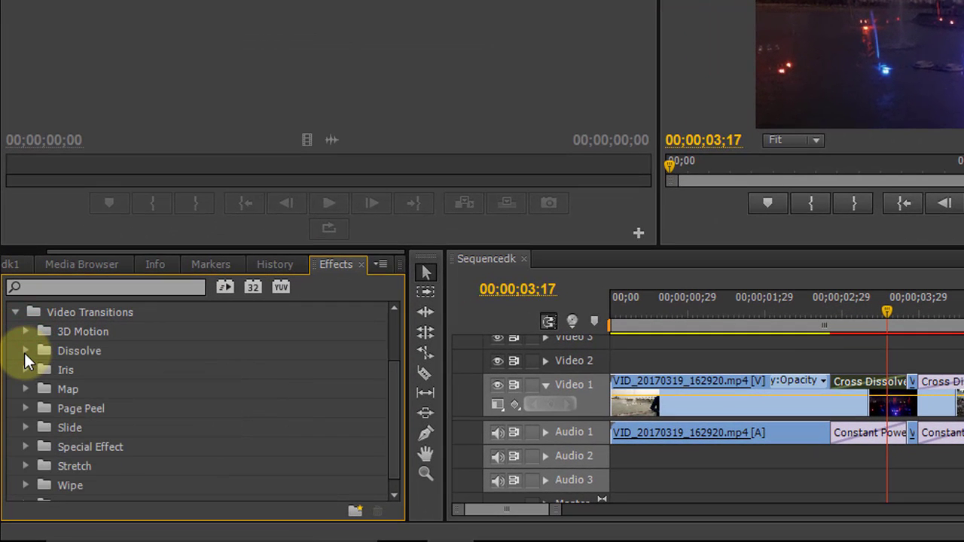
pyautogui.scroll(-1, 45, 422)
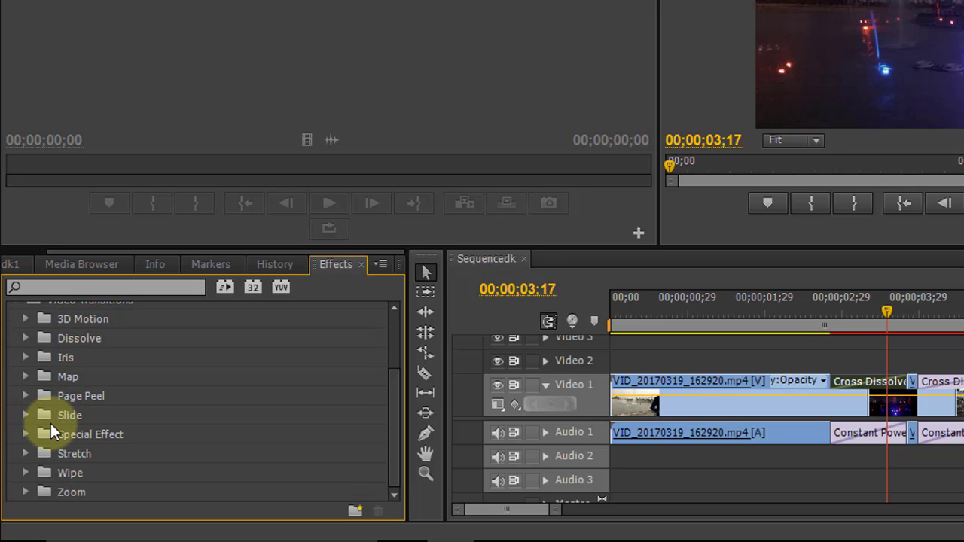
pyautogui.scroll(3, 41, 399)
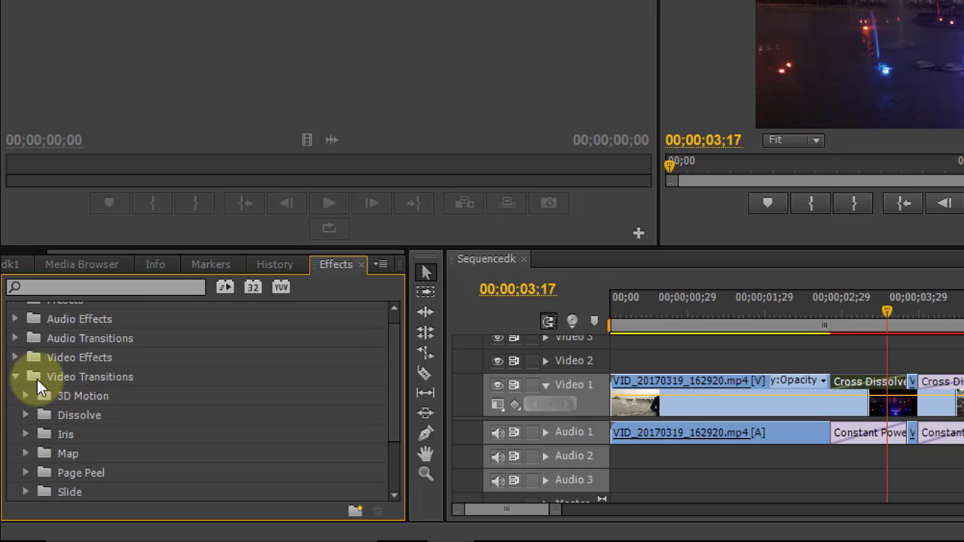
pyautogui.click(24, 415)
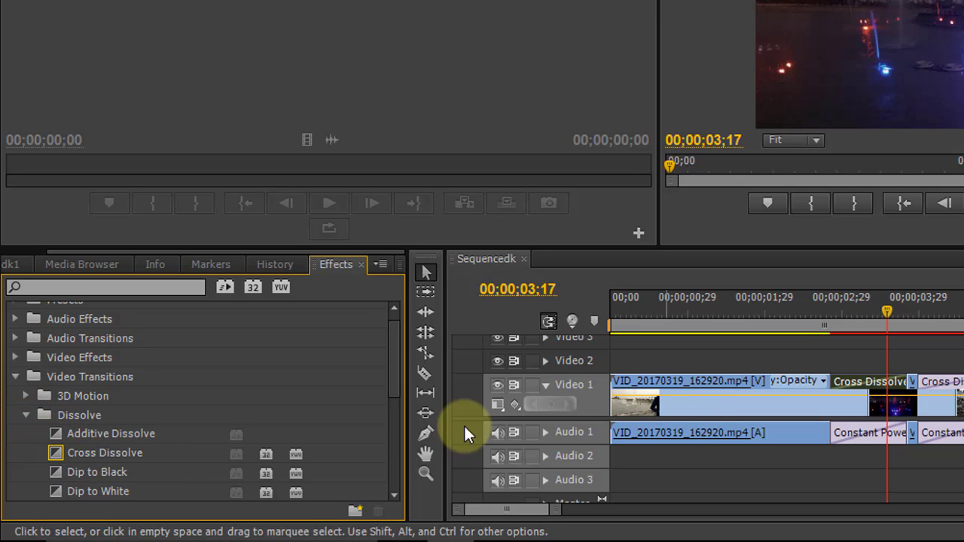
# Remove the Cross Dissolve between the first and second clips on Video 1.
pyautogui.click(854, 385)
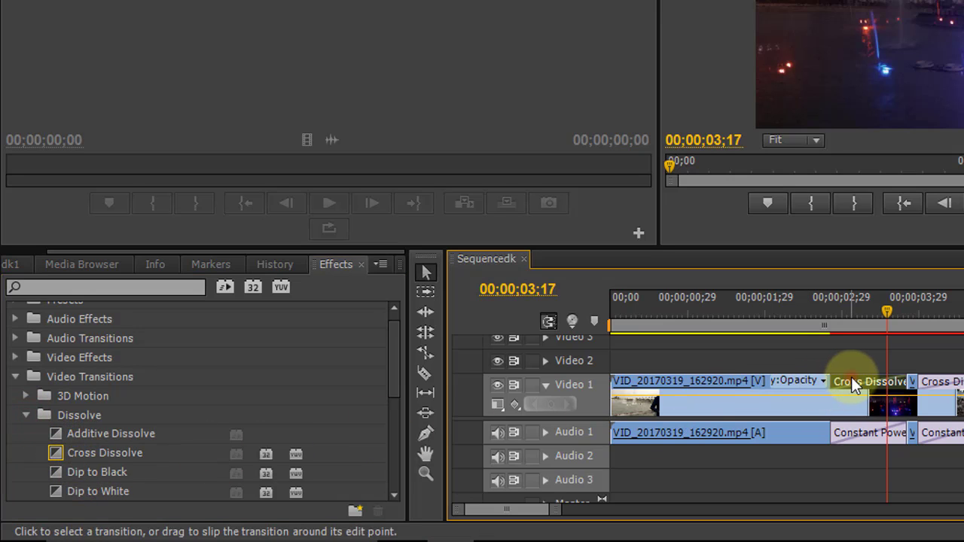
pyautogui.rightClick(858, 381)
pyautogui.click(882, 391)
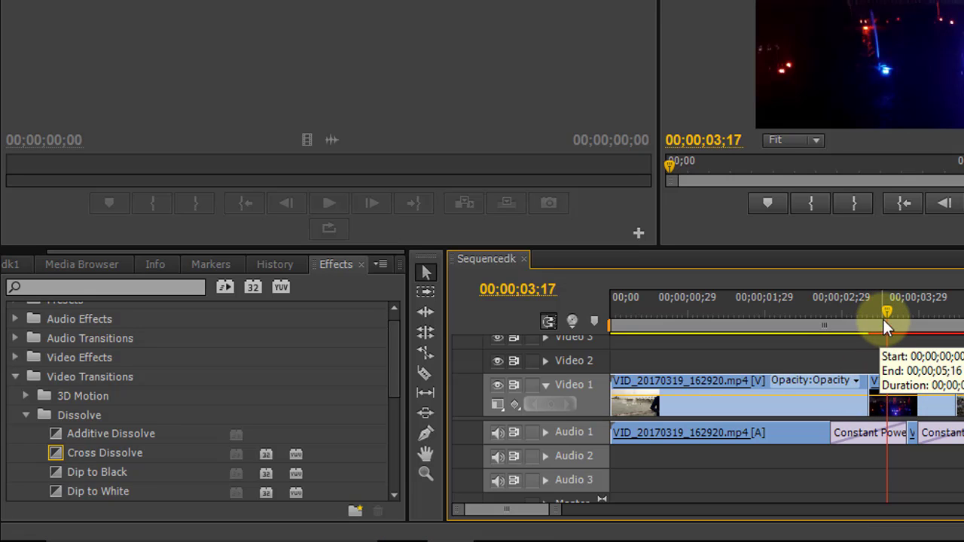
# Position the playhead at 00;00;03;10 and apply the default transitions at the cut between the first two clips.
pyautogui.moveTo(886, 312); pyautogui.dragTo(868, 317)
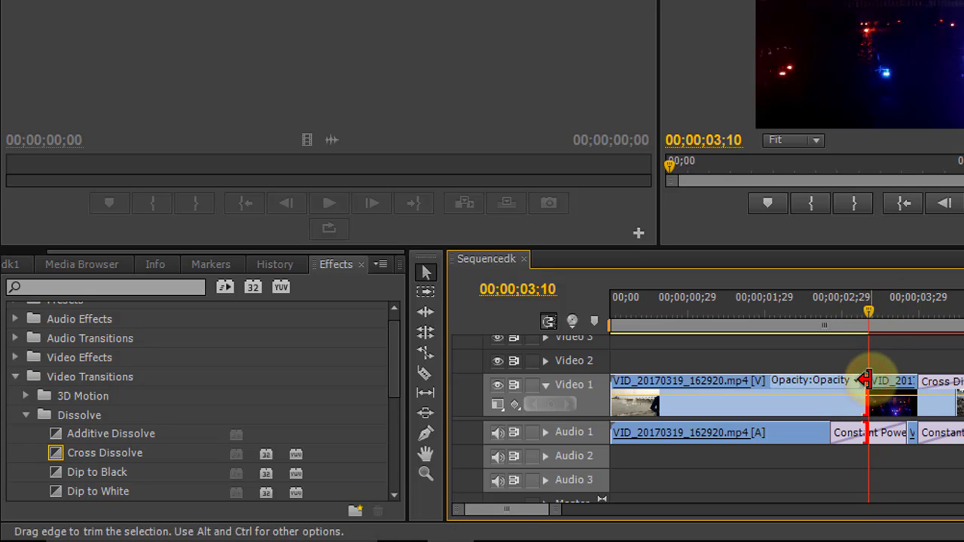
pyautogui.click(879, 314)
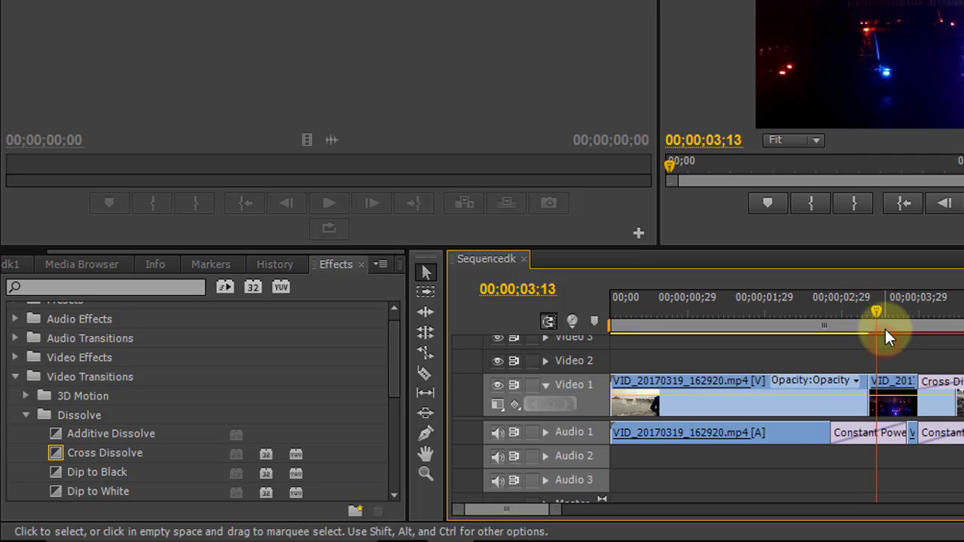
pyautogui.moveTo(878, 311); pyautogui.dragTo(871, 311)
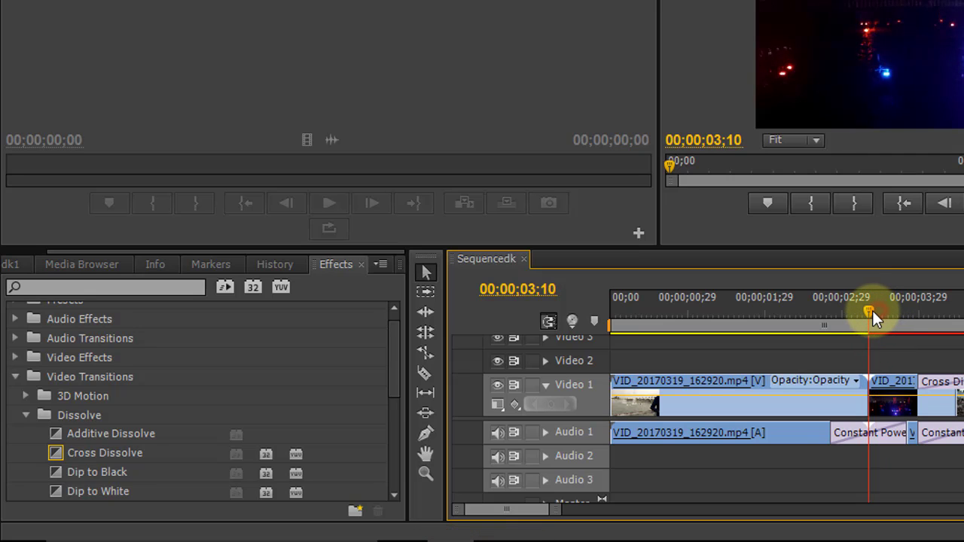
pyautogui.rightClick(872, 397)
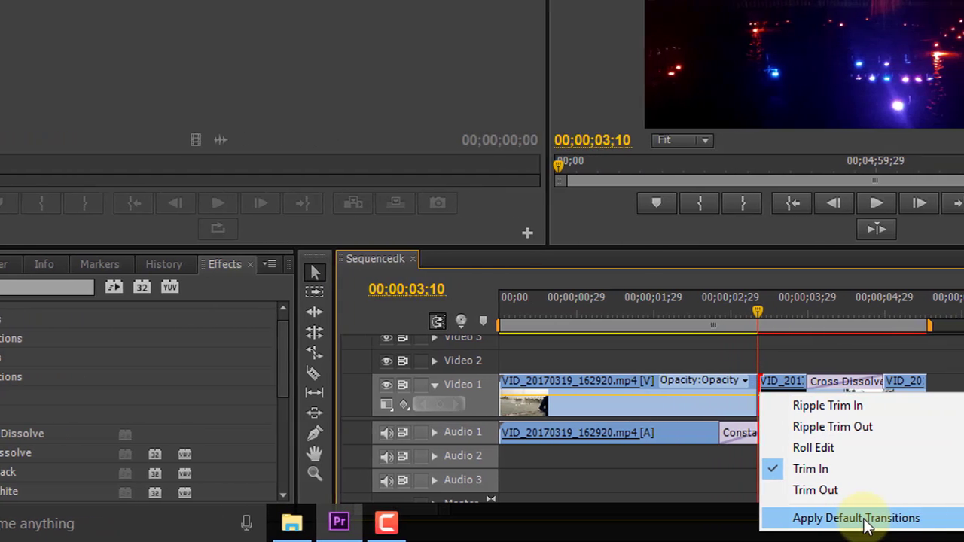
pyautogui.click(836, 519)
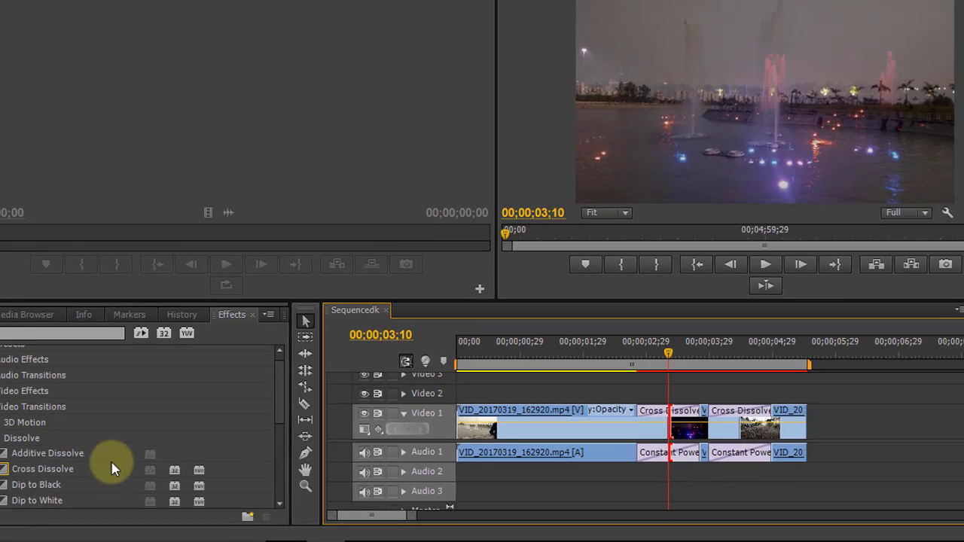
# Set Dip to White from the Dissolve category as the default video transition.
pyautogui.moveTo(112, 468); pyautogui.dragTo(648, 436)
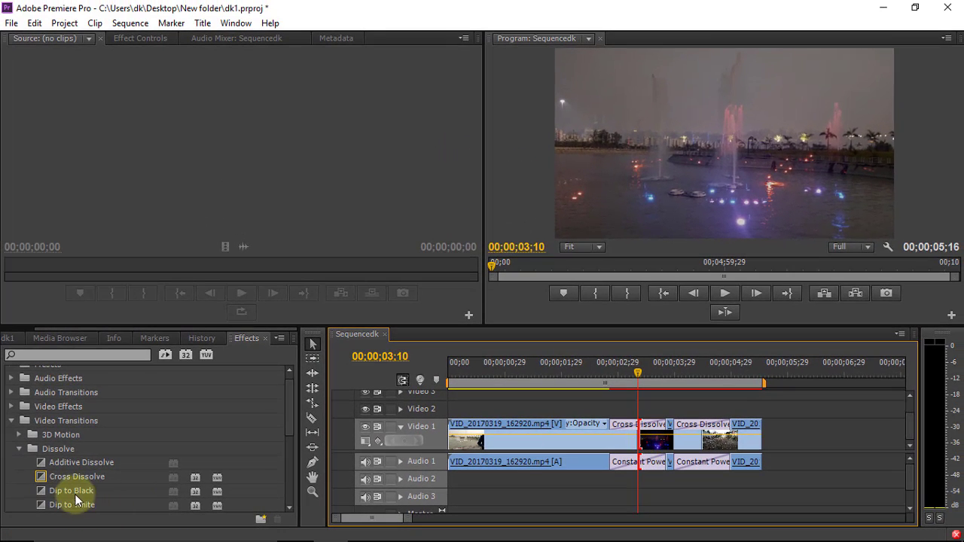
pyautogui.scroll(-1, 72, 483)
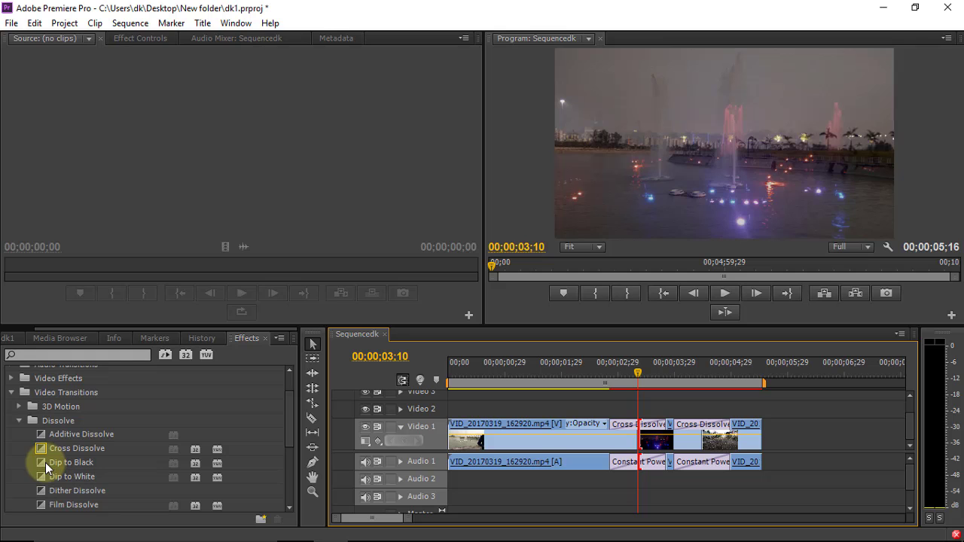
pyautogui.click(45, 462)
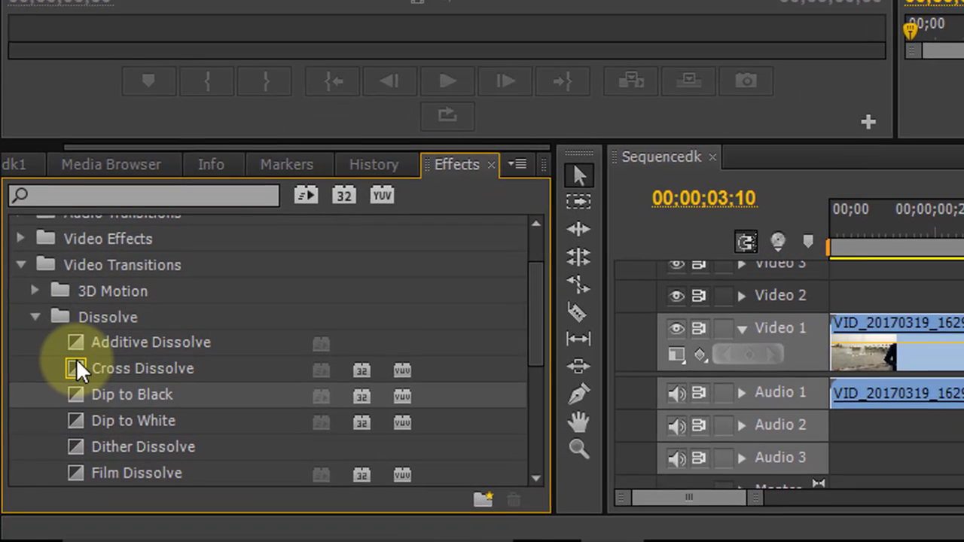
pyautogui.click(42, 434)
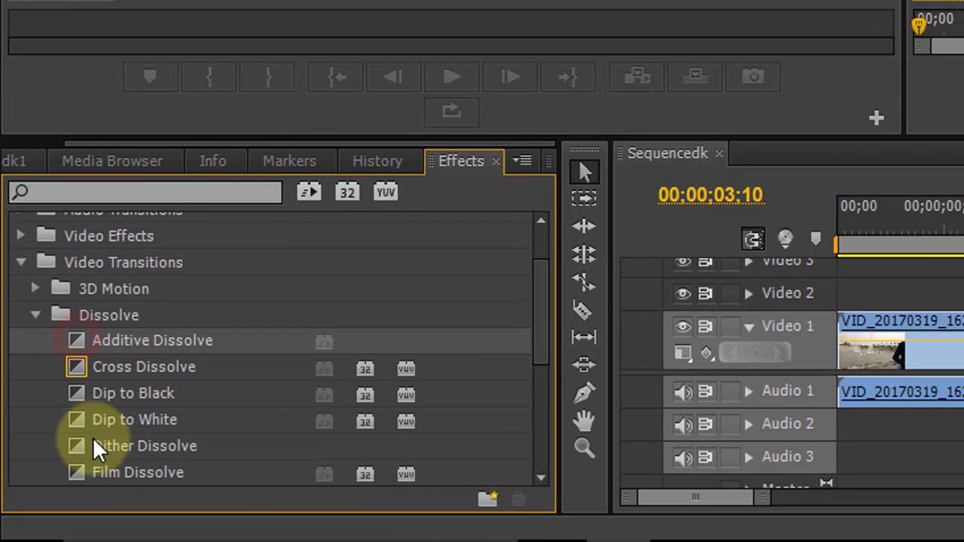
pyautogui.click(75, 417)
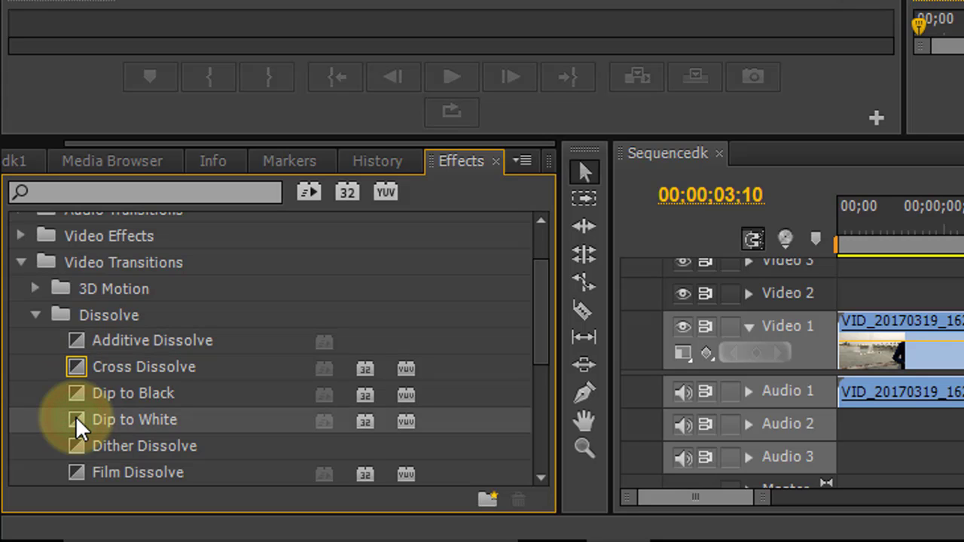
pyautogui.rightClick(76, 417)
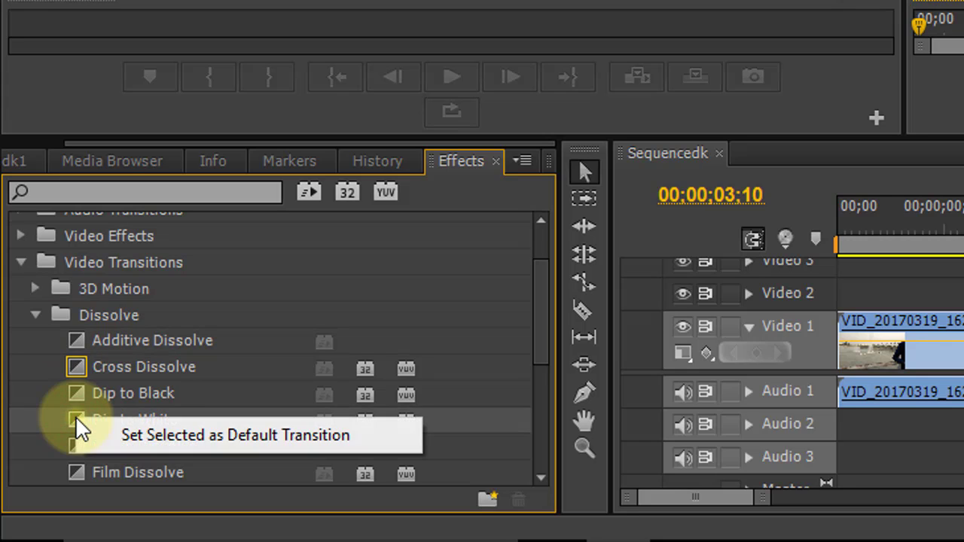
pyautogui.click(131, 441)
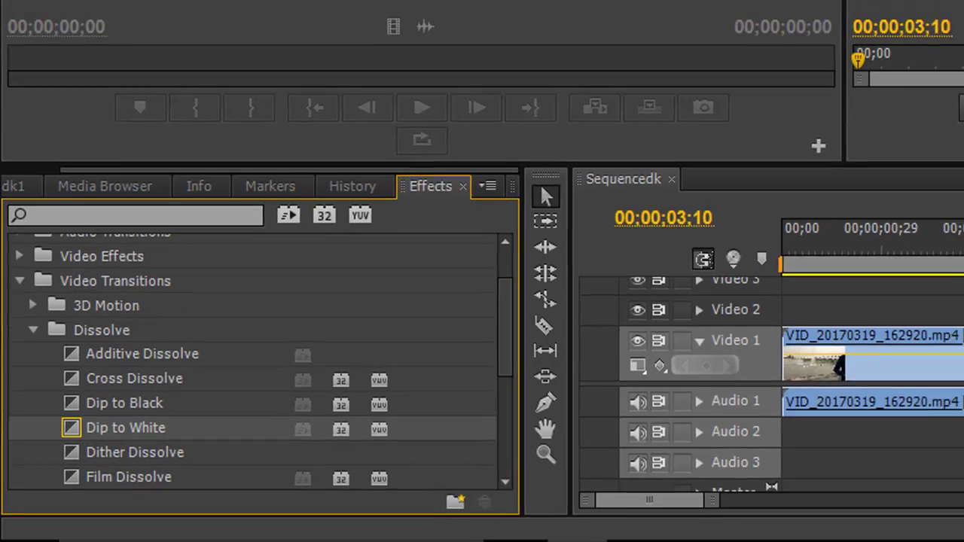
# Play the sequence across the existing Cross Dissolve between the first two clips.
pyautogui.moveTo(693, 345); pyautogui.dragTo(614, 372)
pyautogui.click(732, 291)
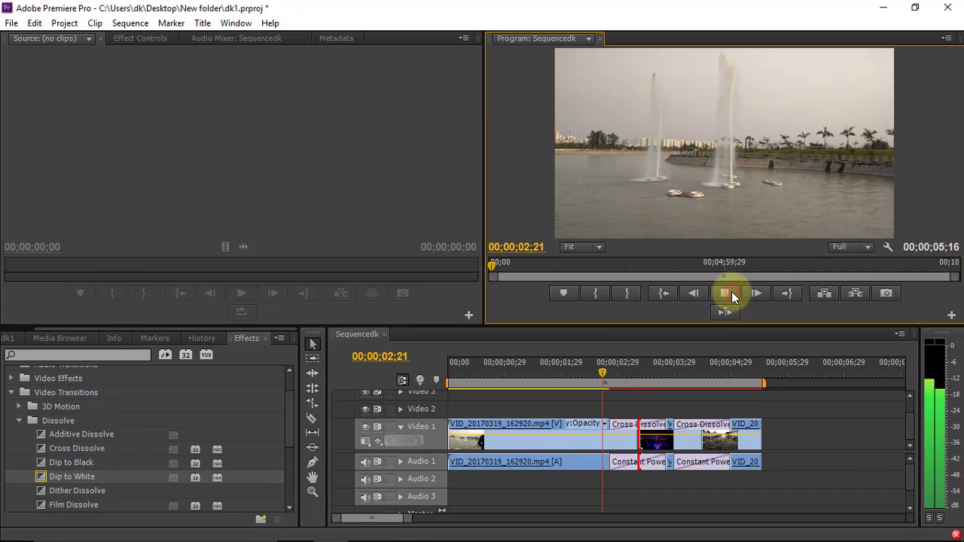
pyautogui.click(669, 374)
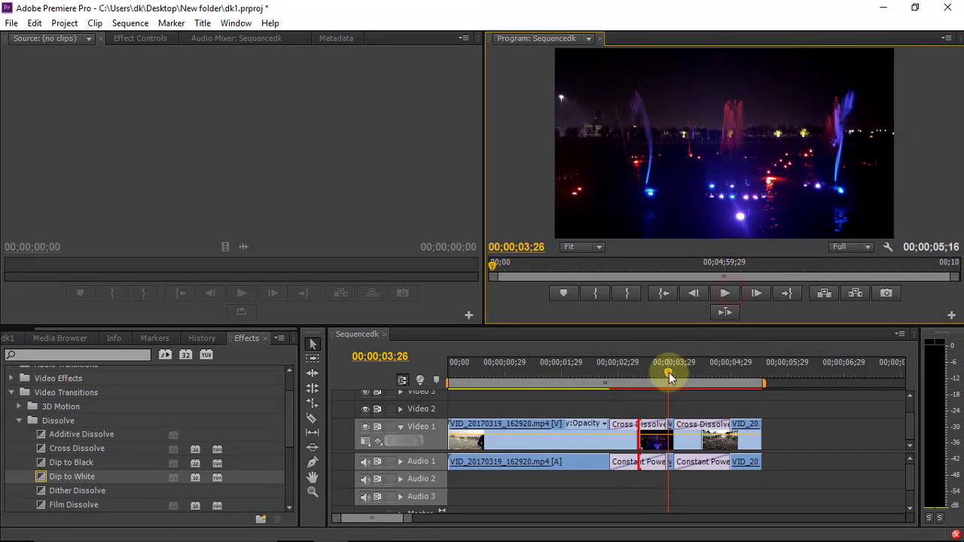
# Return the playhead to 00;00;03;10 and replace the first Cross Dissolve on Video 1 with the default Dip to White.
pyautogui.moveTo(669, 372); pyautogui.dragTo(641, 379)
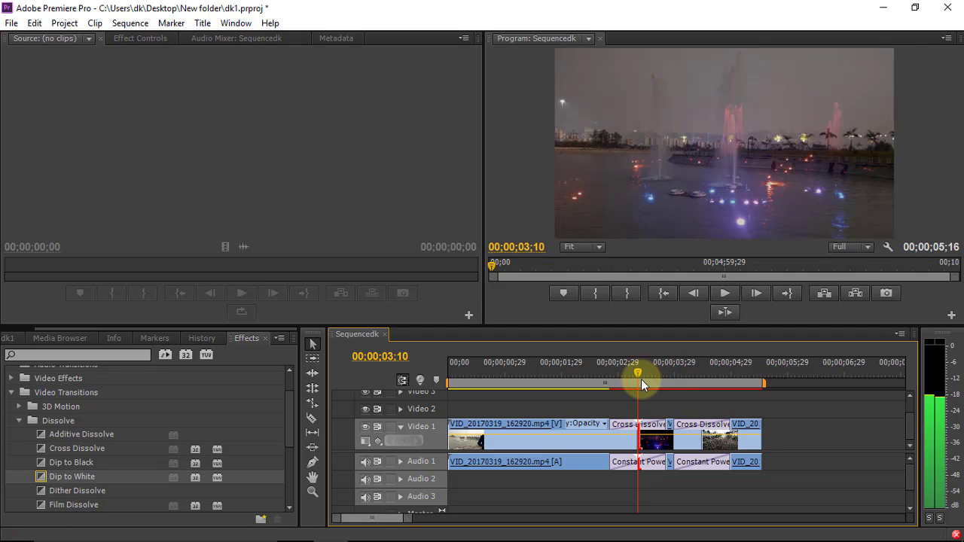
pyautogui.rightClick(640, 420)
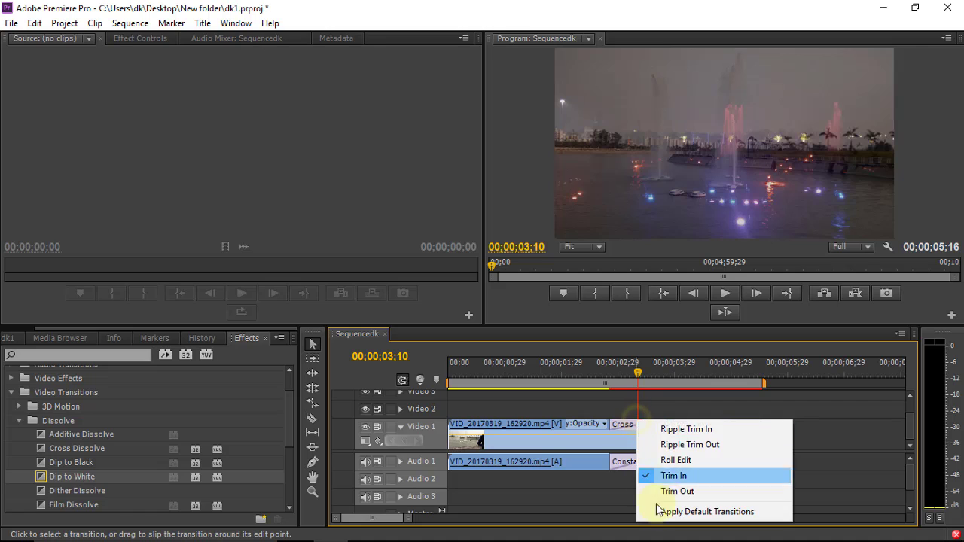
pyautogui.click(662, 513)
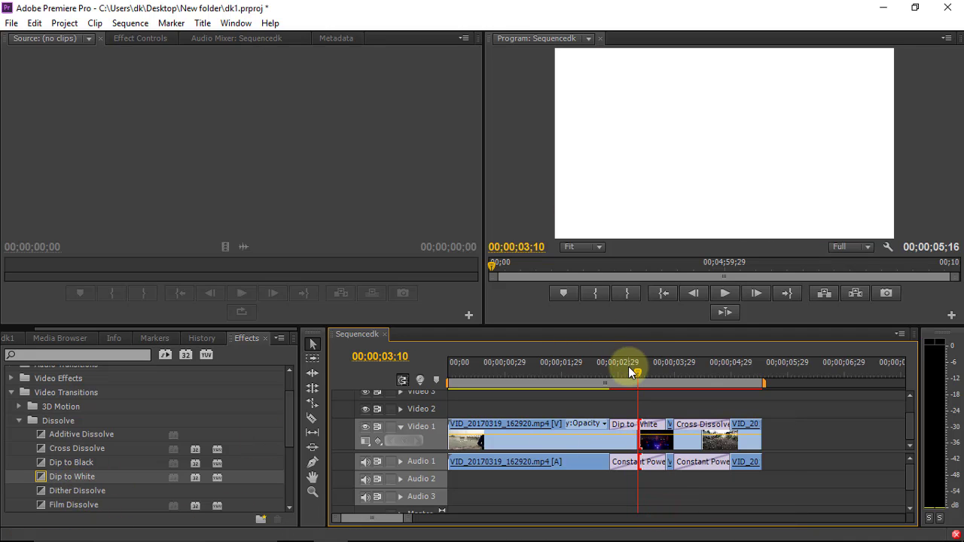
# Play the sequence from 00;00;02;22 across the Dip to White transition and park the playhead at 00;00;03;12.
pyautogui.moveTo(634, 371); pyautogui.dragTo(605, 386)
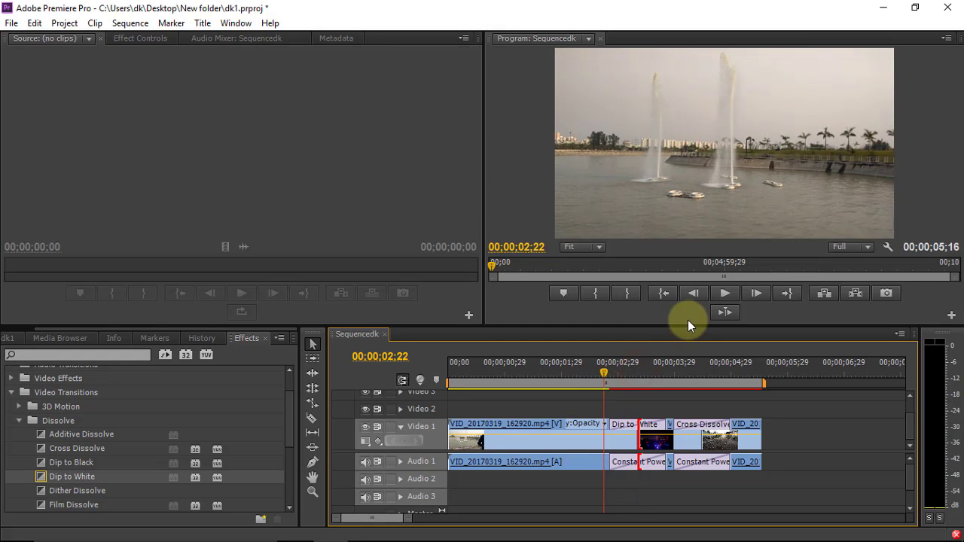
pyautogui.click(725, 296)
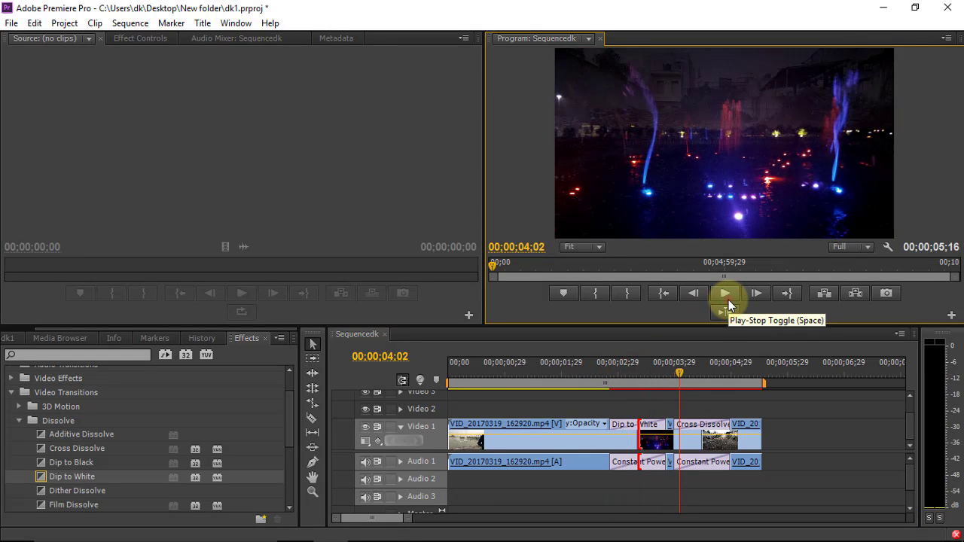
pyautogui.click(726, 296)
pyautogui.moveTo(685, 374); pyautogui.dragTo(642, 377)
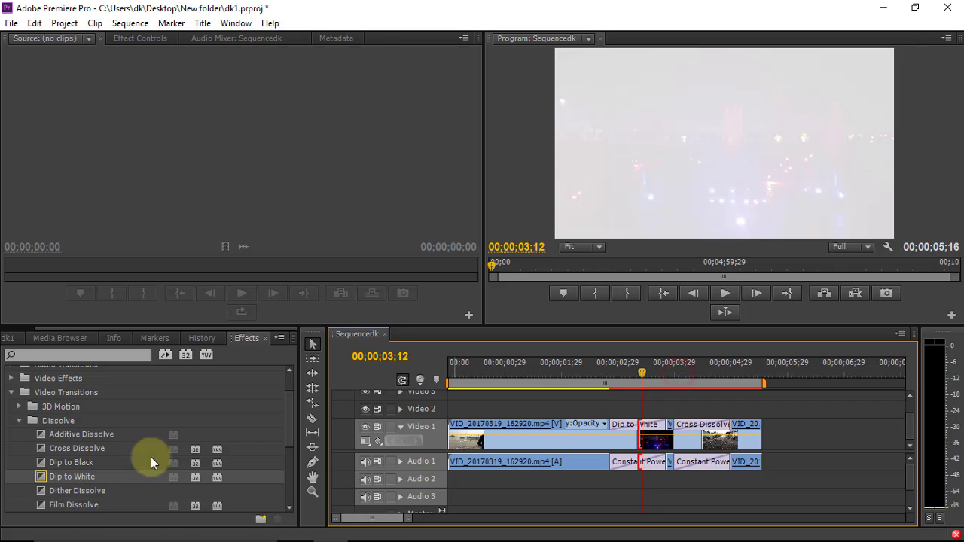
# Replace the Dip to White transition between the first two clips on Video 1 with Swap from the Slide category.
pyautogui.scroll(-1, 89, 471)
pyautogui.scroll(1, 97, 409)
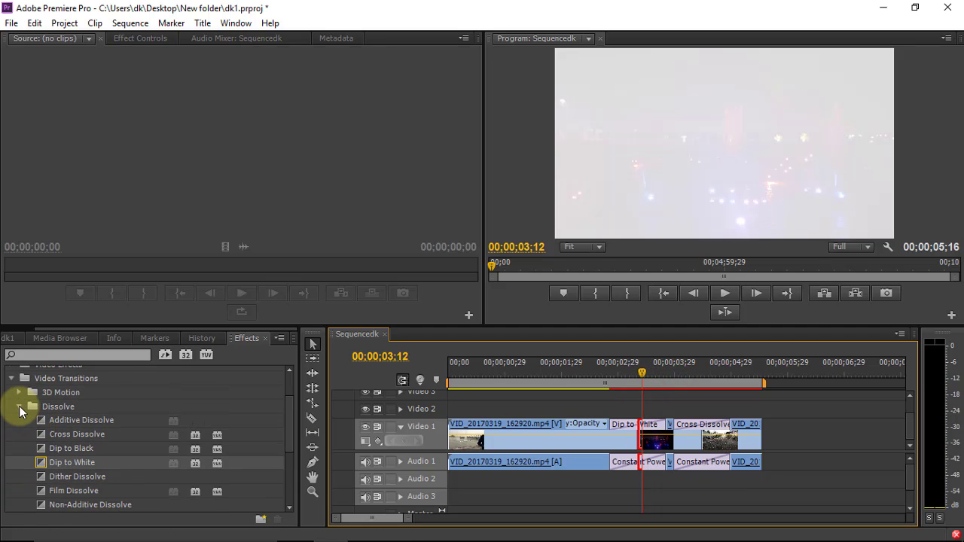
pyautogui.click(19, 408)
pyautogui.scroll(-1, 83, 464)
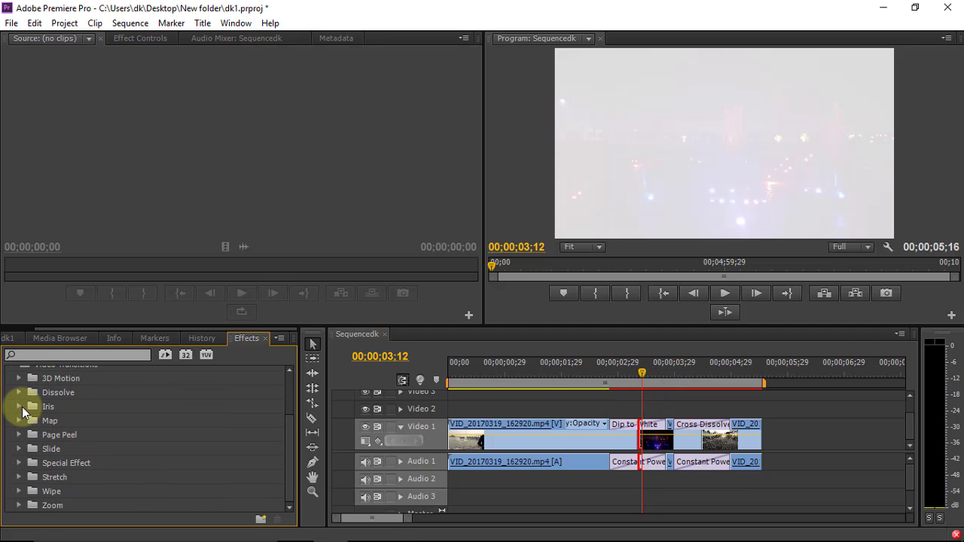
pyautogui.click(20, 407)
pyautogui.click(21, 407)
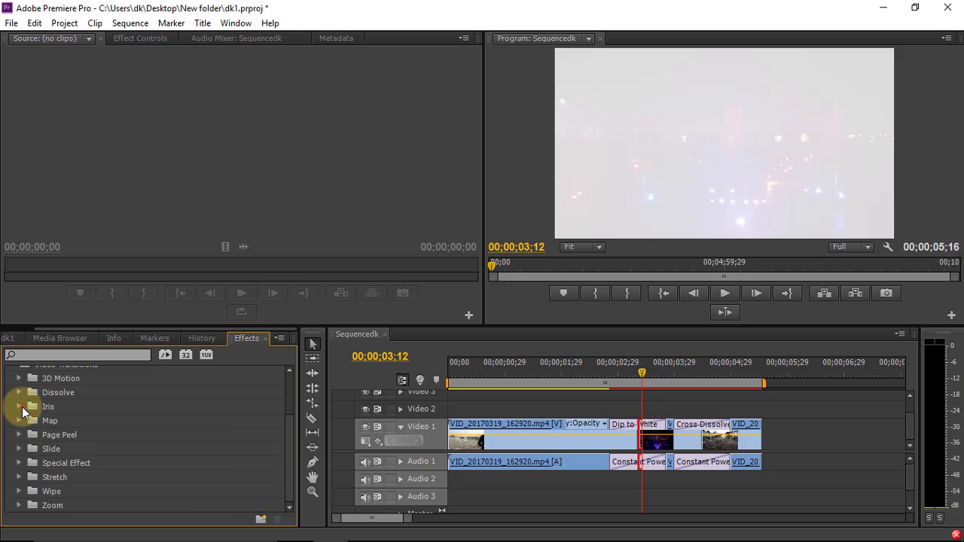
pyautogui.click(20, 449)
pyautogui.scroll(-6, 52, 480)
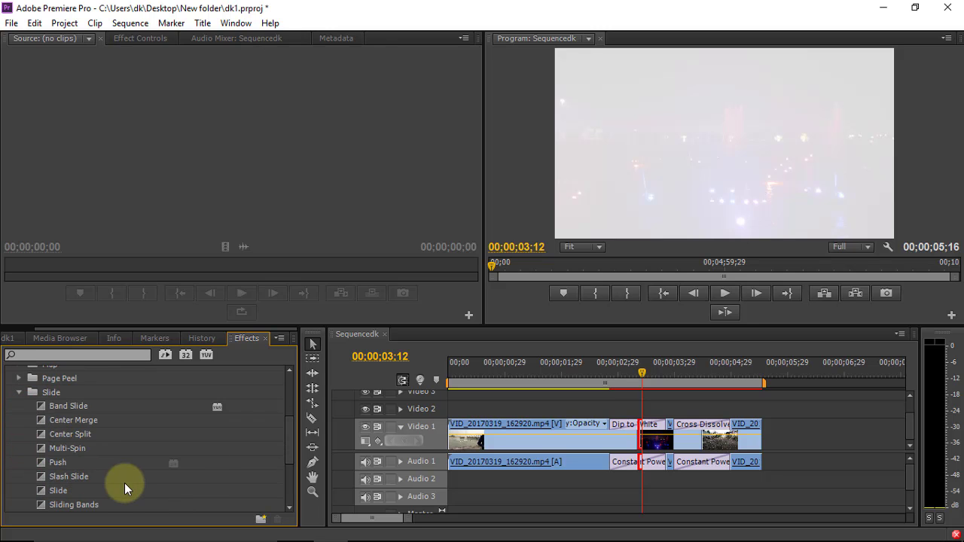
pyautogui.scroll(-4, 81, 485)
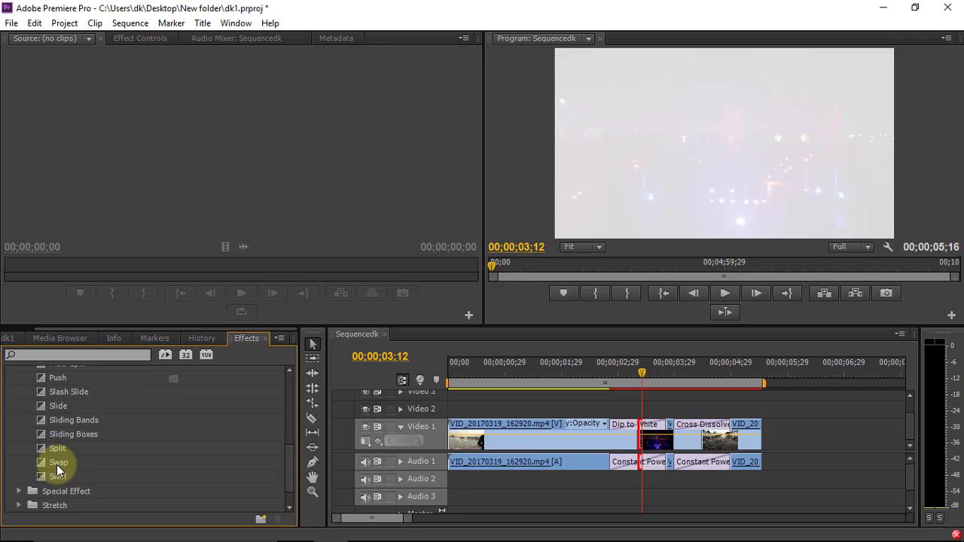
pyautogui.click(57, 465)
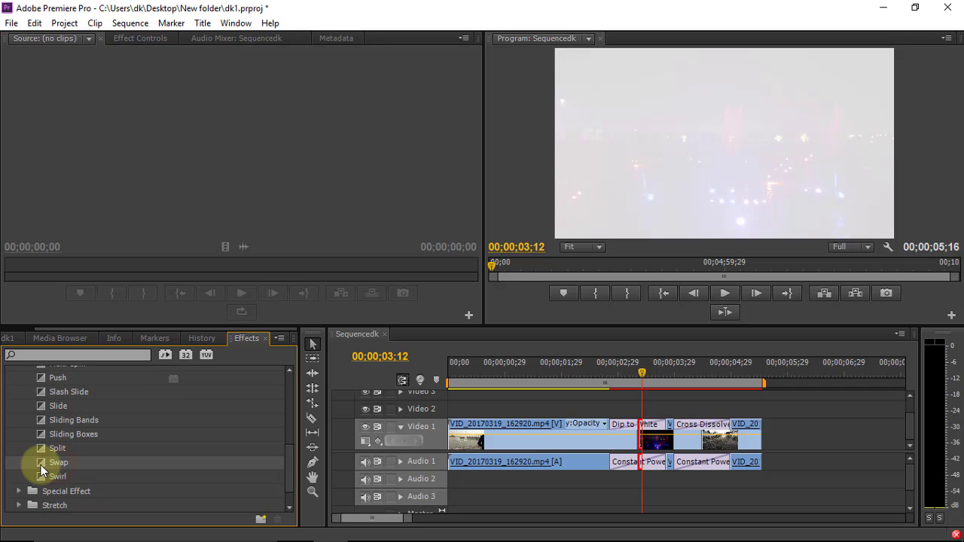
pyautogui.moveTo(58, 469); pyautogui.dragTo(632, 430)
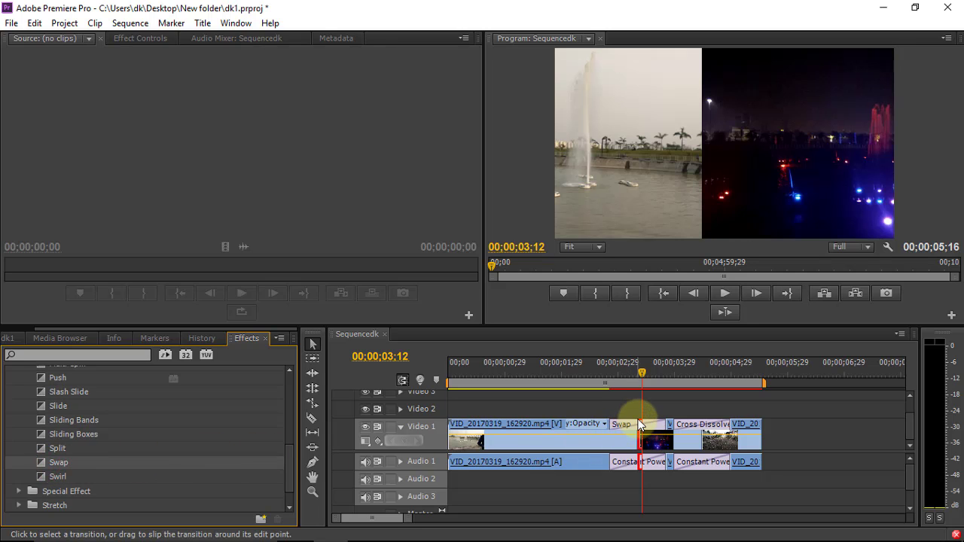
# Play the sequence from 00;00;02;20 across the Swap transition and park the playhead at 00;00;03;08.
pyautogui.click(643, 375)
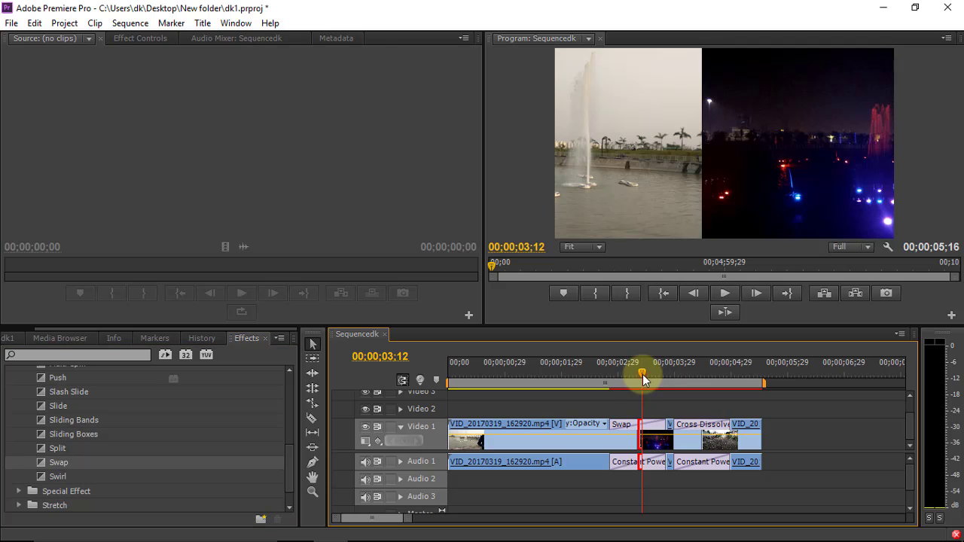
pyautogui.moveTo(643, 374); pyautogui.dragTo(638, 373)
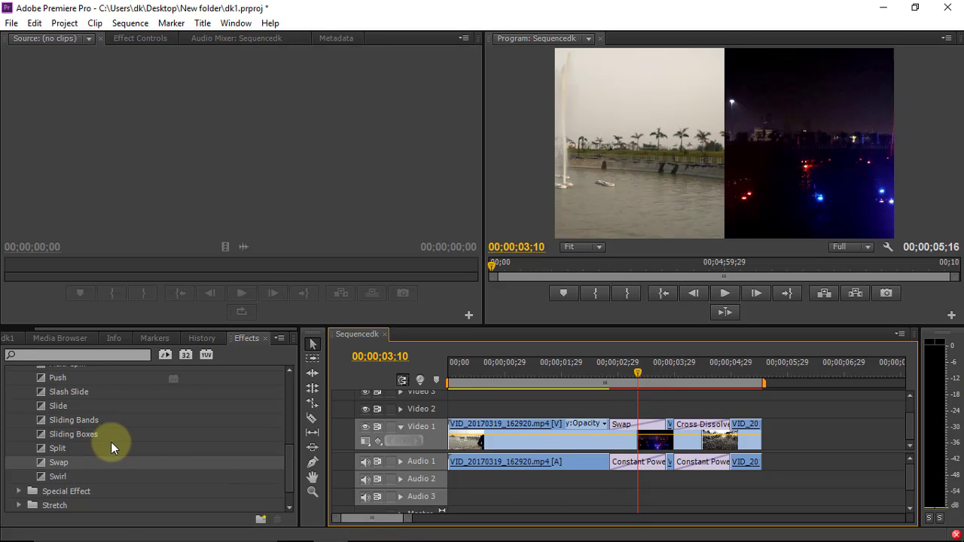
pyautogui.moveTo(638, 370)
pyautogui.mouseDown()
pyautogui.moveTo(650, 372)
pyautogui.moveTo(639, 372)
pyautogui.mouseUp()
pyautogui.moveTo(641, 372); pyautogui.dragTo(601, 374)
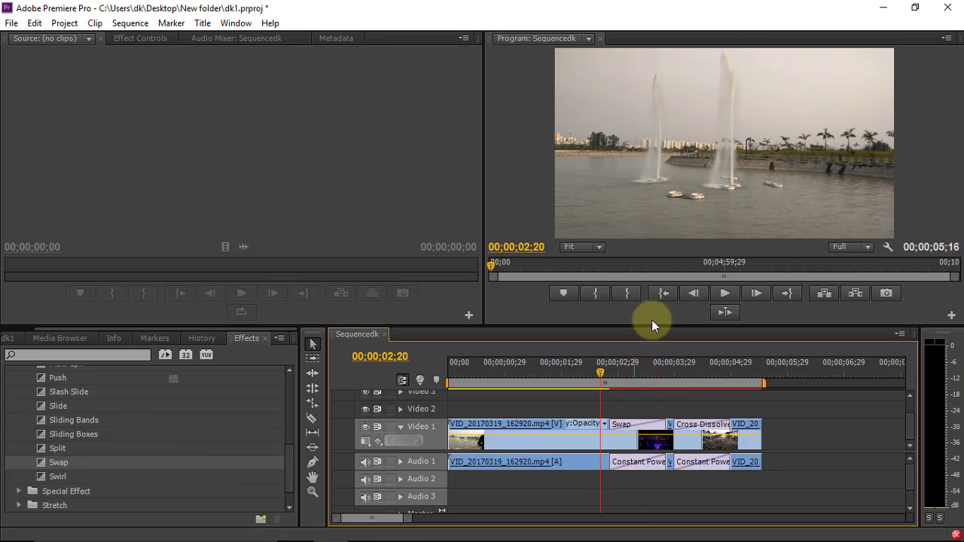
pyautogui.click(721, 298)
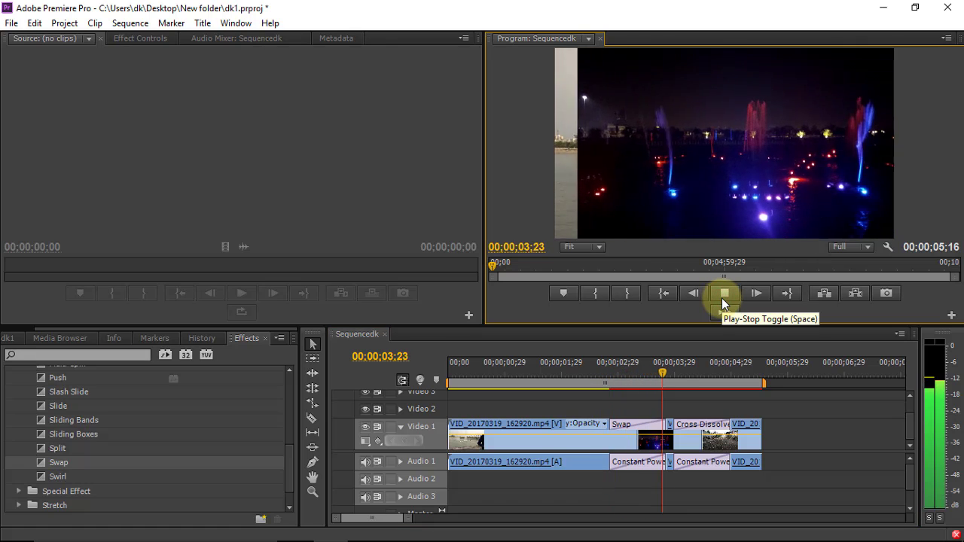
pyautogui.click(722, 298)
pyautogui.moveTo(695, 376); pyautogui.dragTo(603, 376)
pyautogui.click(725, 296)
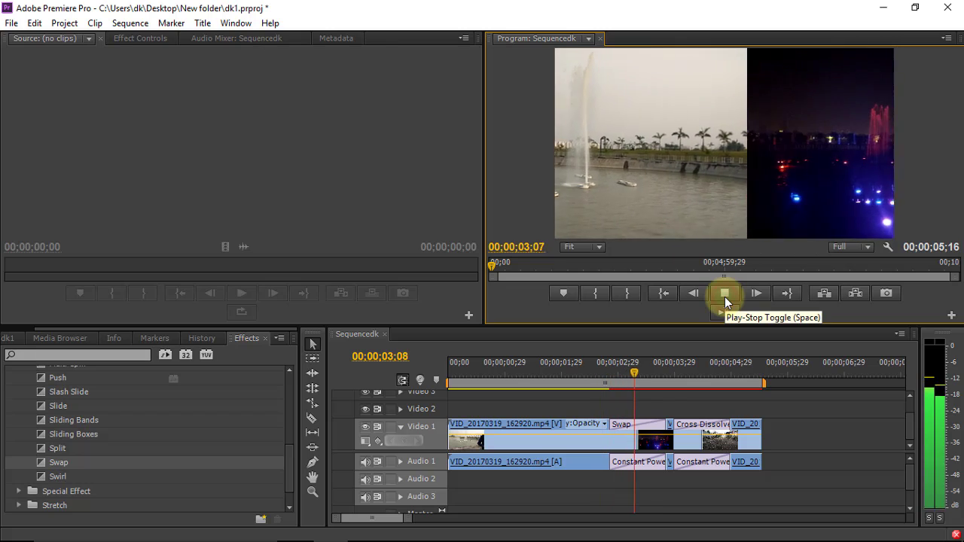
pyautogui.click(725, 297)
pyautogui.moveTo(648, 371); pyautogui.dragTo(634, 373)
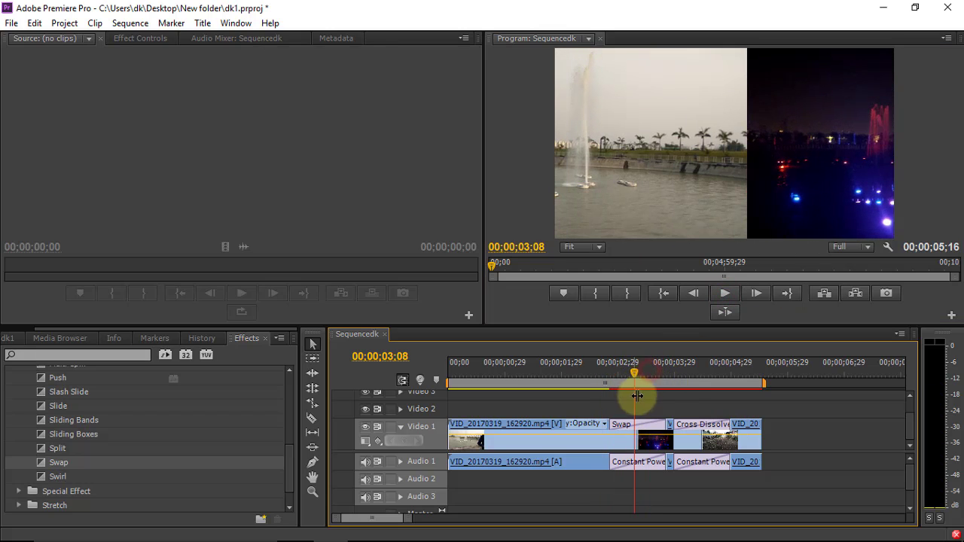
# Open the Swap transition's settings and widen the mini timeline beside its A and B previews.
pyautogui.click(631, 427)
pyautogui.click(622, 428)
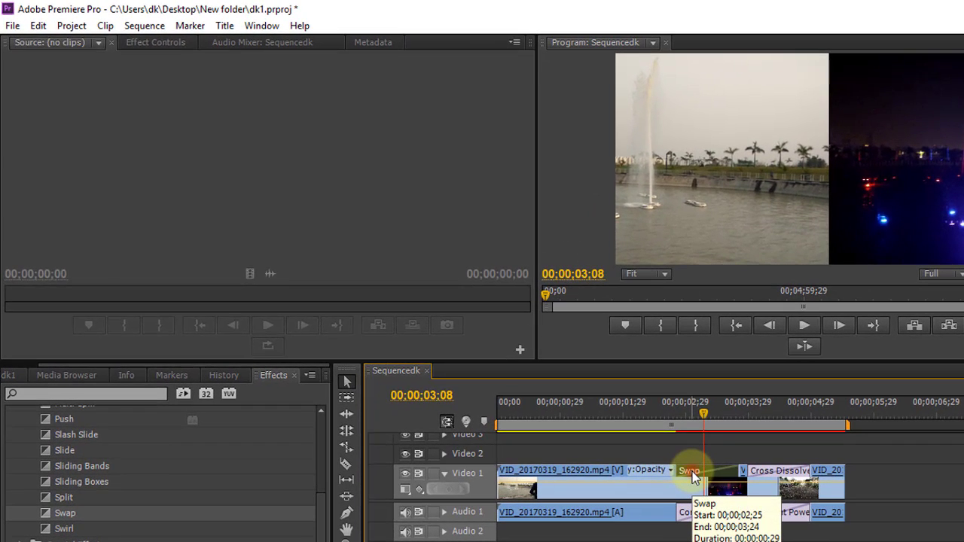
pyautogui.doubleClick(693, 472)
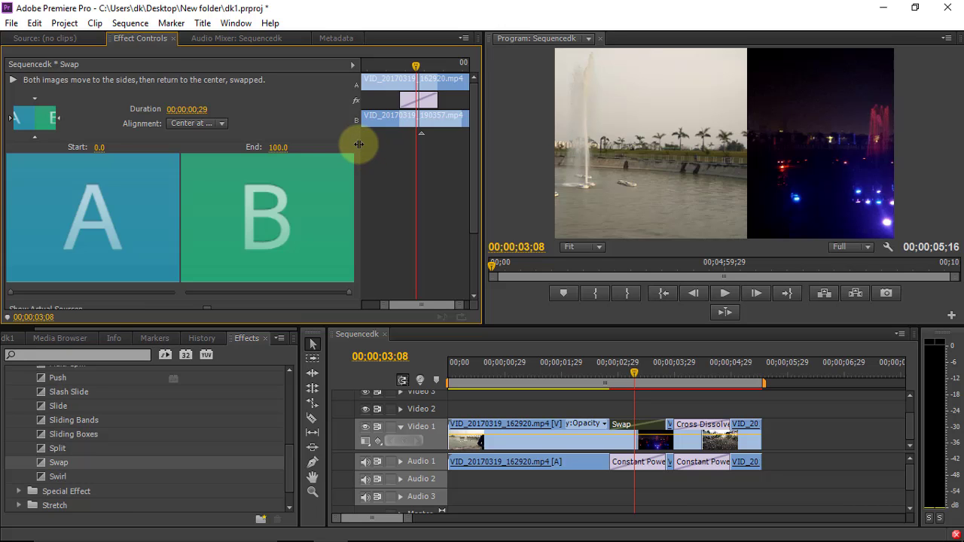
pyautogui.moveTo(359, 143); pyautogui.dragTo(151, 150)
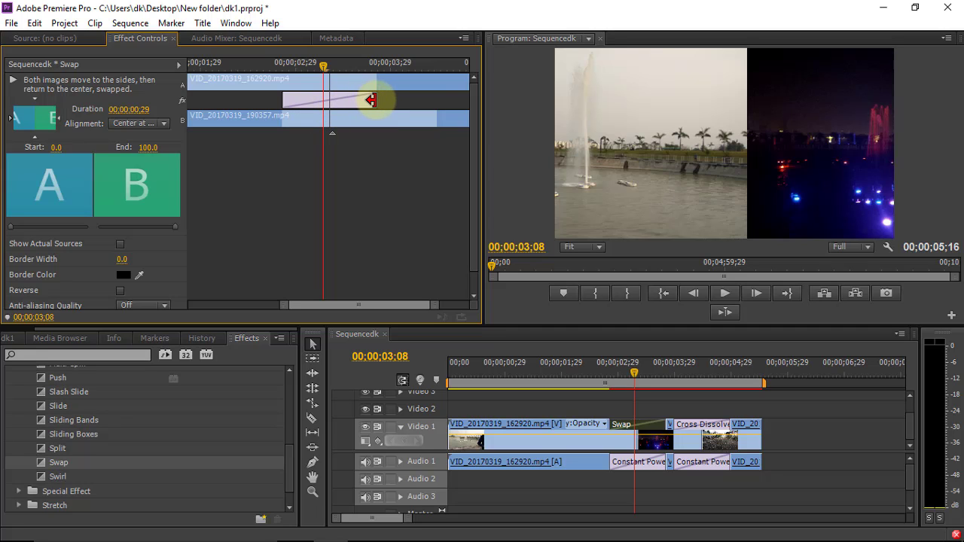
# Trim the Swap transition from both ends to a duration of 00;00;00;20, and undo both trims.
pyautogui.moveTo(369, 100); pyautogui.dragTo(356, 105)
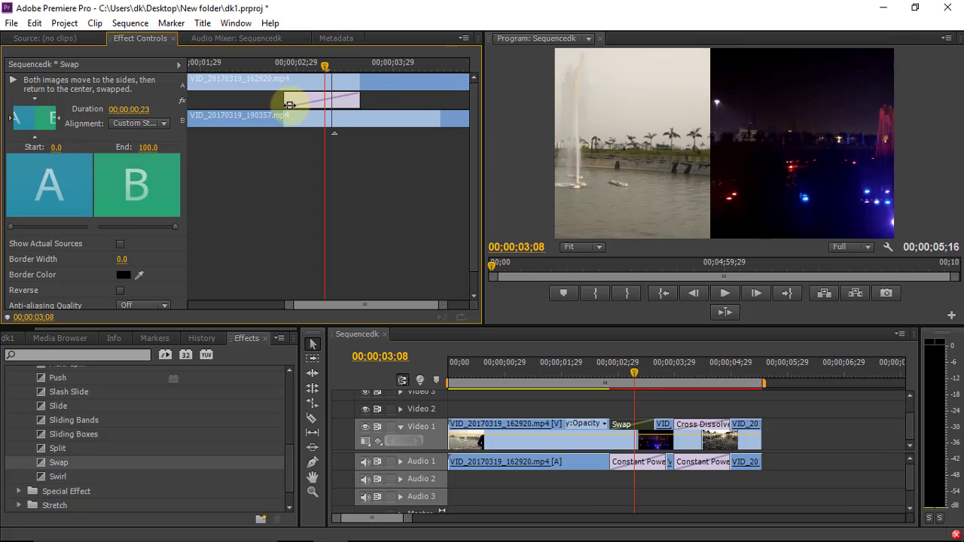
pyautogui.moveTo(287, 100); pyautogui.dragTo(293, 101)
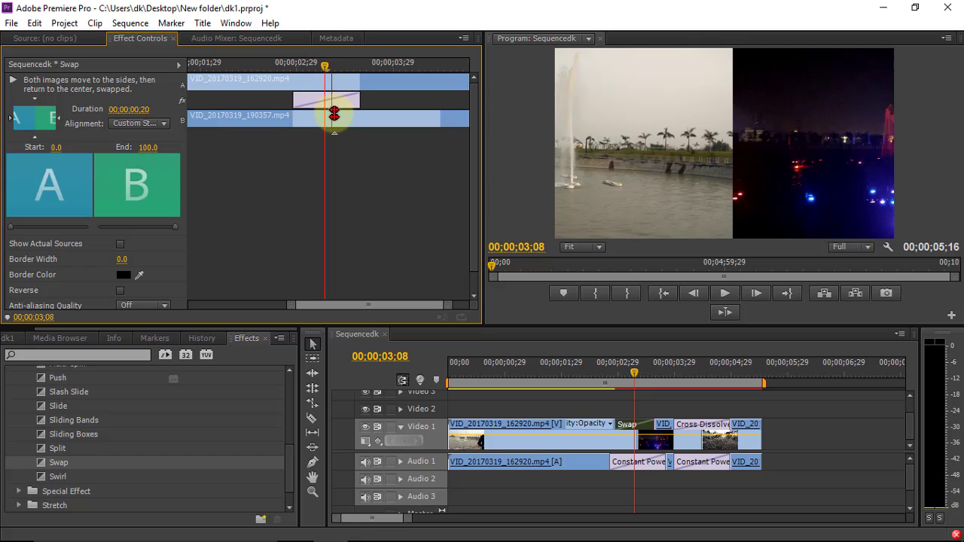
pyautogui.hotkey('ctrl', 'z')
pyautogui.hotkey('ctrl', 'z')
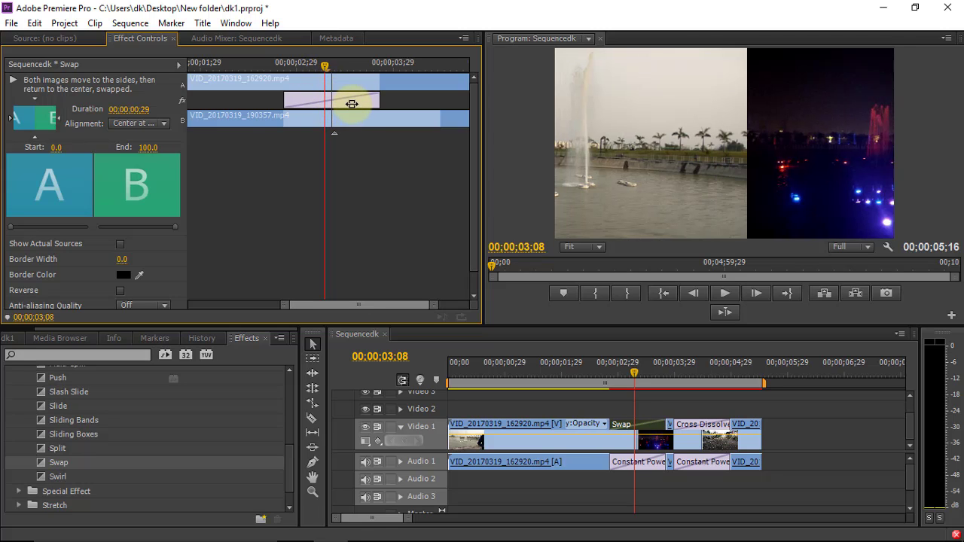
# Slide the Swap transition earlier and later around the cut, and shorten it by trimming its ends.
pyautogui.moveTo(352, 103); pyautogui.dragTo(311, 115)
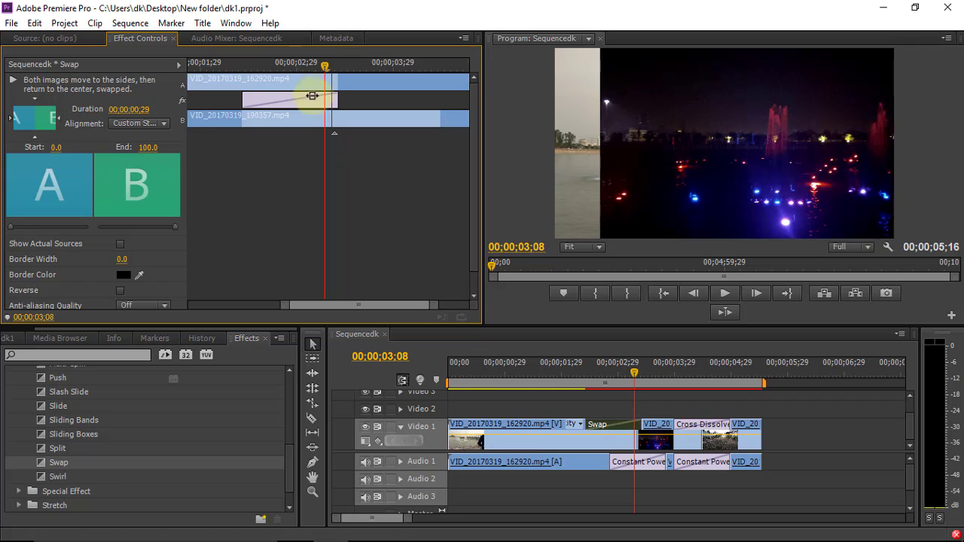
pyautogui.moveTo(288, 101); pyautogui.dragTo(343, 102)
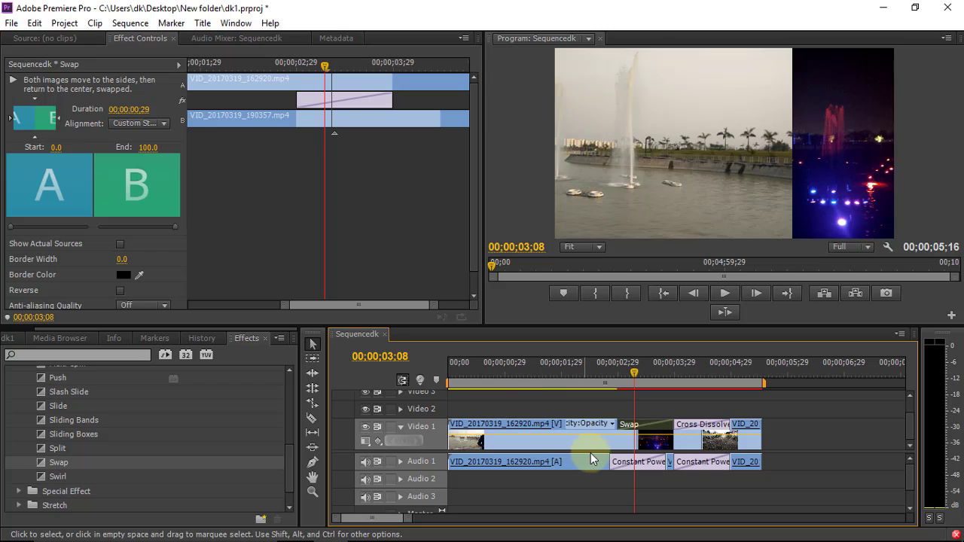
pyautogui.moveTo(360, 101)
pyautogui.mouseDown()
pyautogui.moveTo(322, 110)
pyautogui.moveTo(351, 104)
pyautogui.mouseUp()
pyautogui.moveTo(280, 101); pyautogui.dragTo(303, 100)
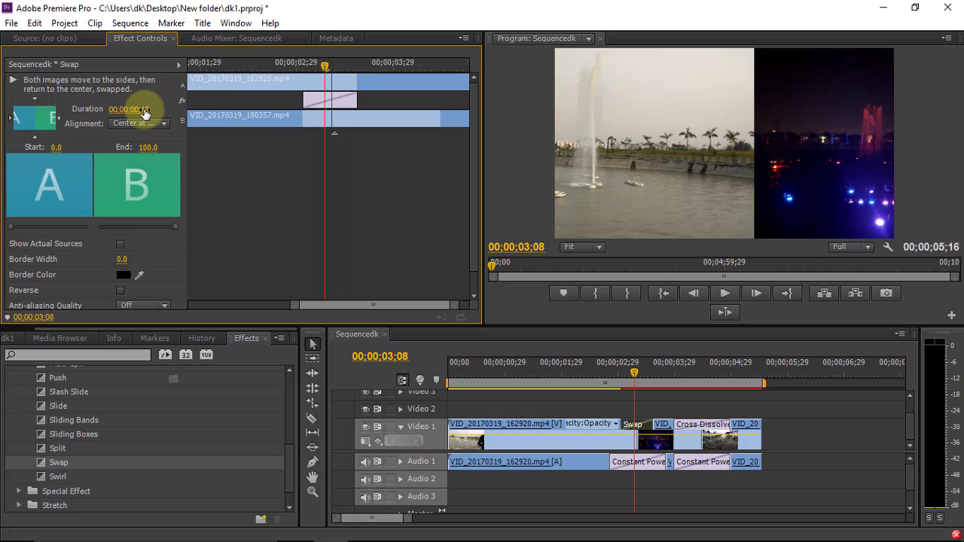
# Set the Swap transition's duration to 15 frames.
pyautogui.moveTo(289, 113); pyautogui.dragTo(286, 113)
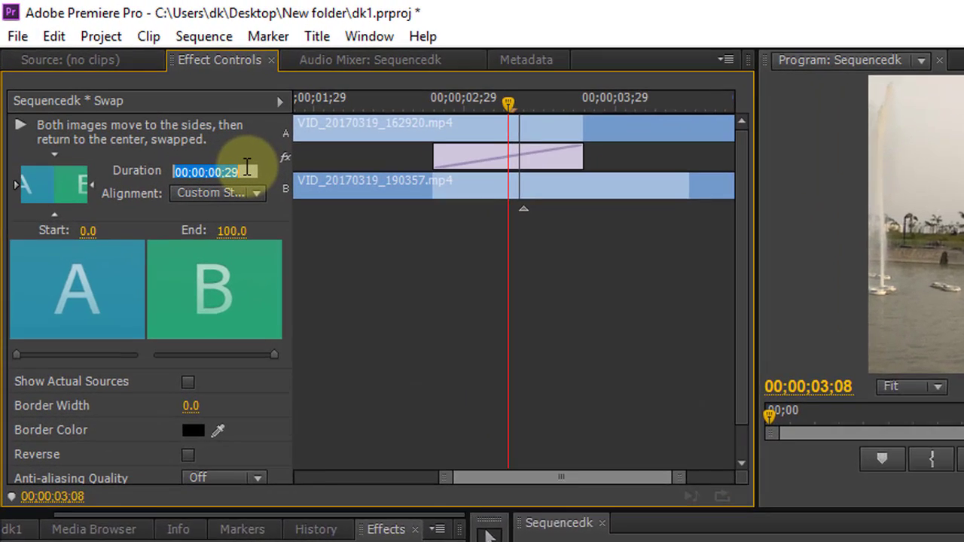
pyautogui.write('15')
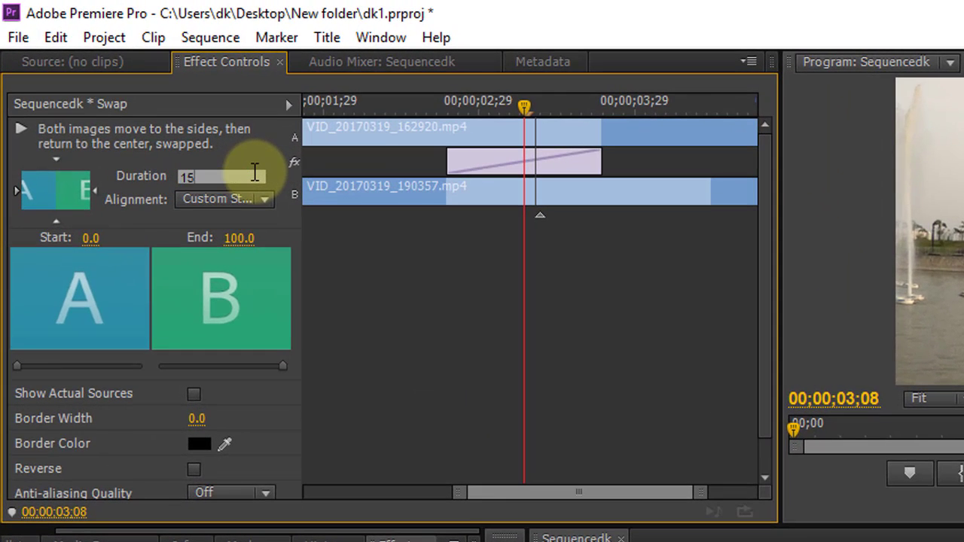
pyautogui.press('Return')
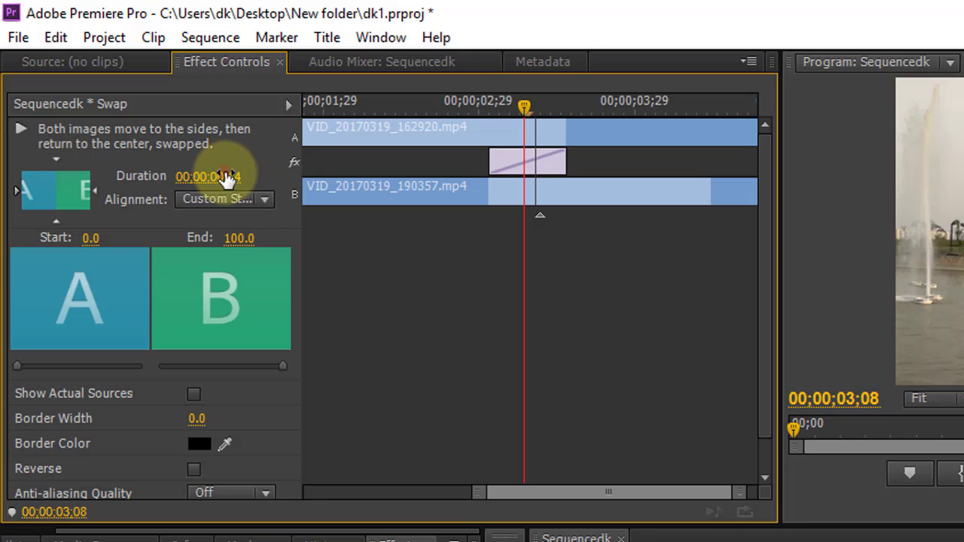
pyautogui.click(239, 177)
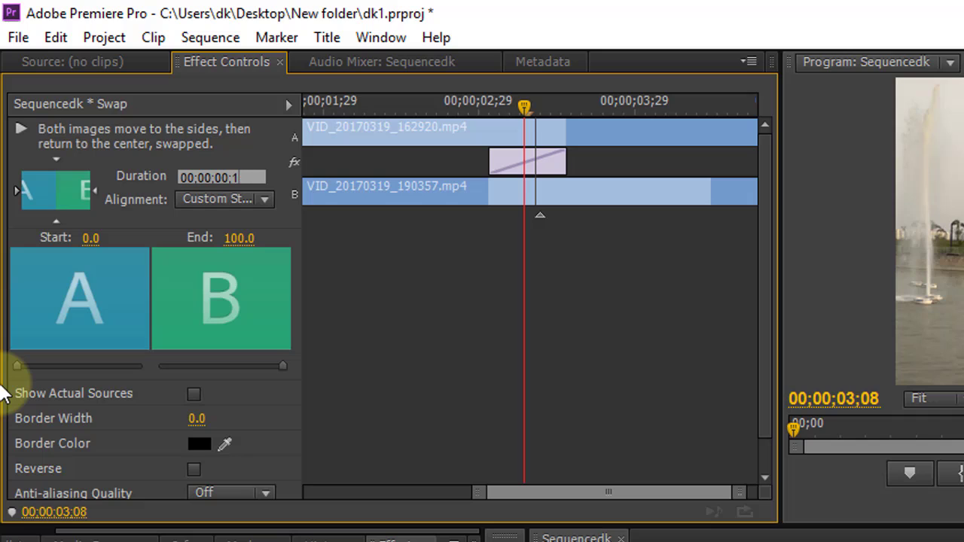
pyautogui.press('Return')
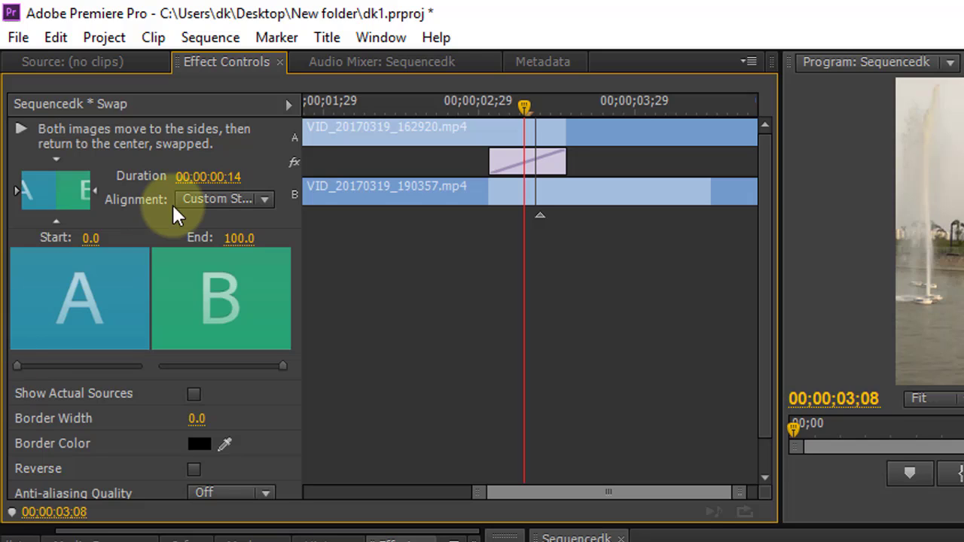
# Play the sequence across the shortened Swap transition and park the playhead at 00;00;03;09.
pyautogui.moveTo(527, 103); pyautogui.dragTo(515, 120)
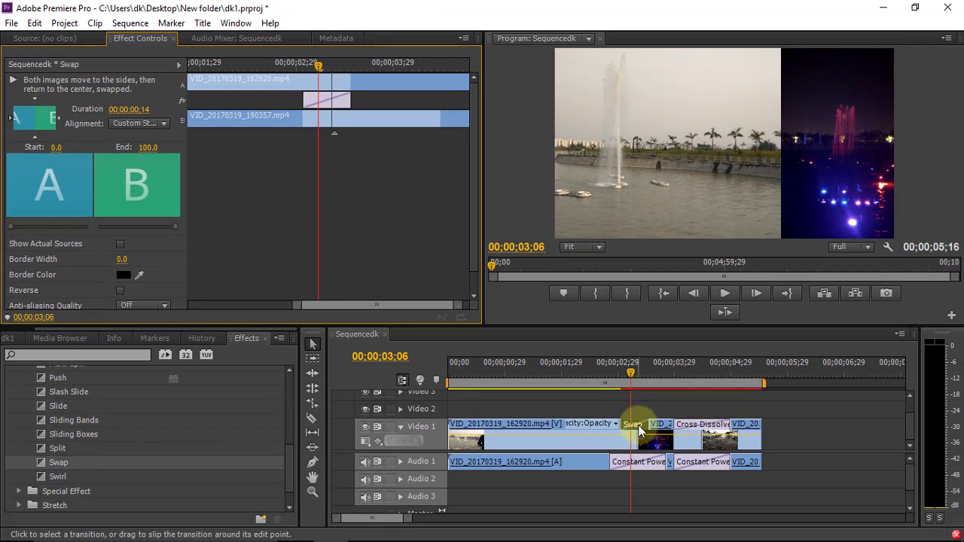
pyautogui.click(639, 431)
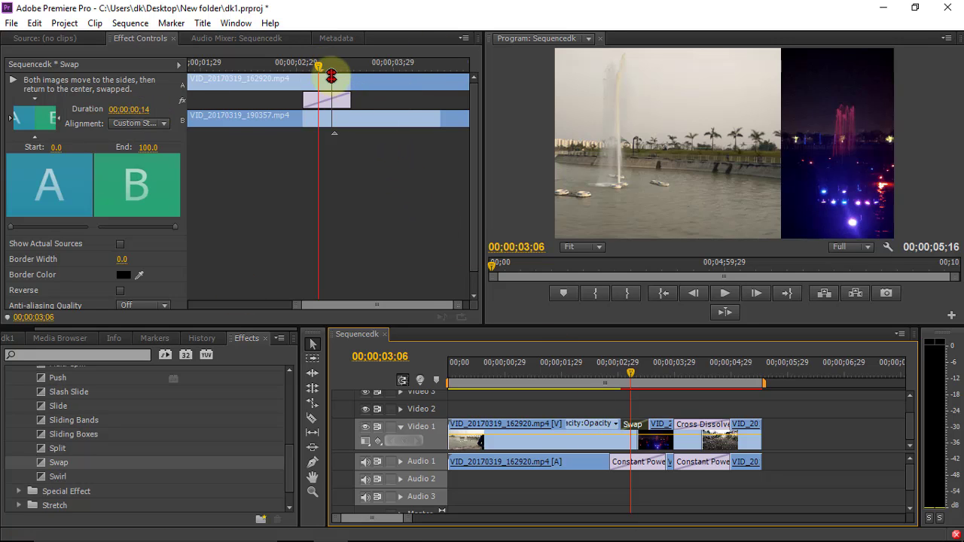
pyautogui.click(637, 372)
pyautogui.moveTo(637, 378); pyautogui.dragTo(619, 391)
pyautogui.click(729, 295)
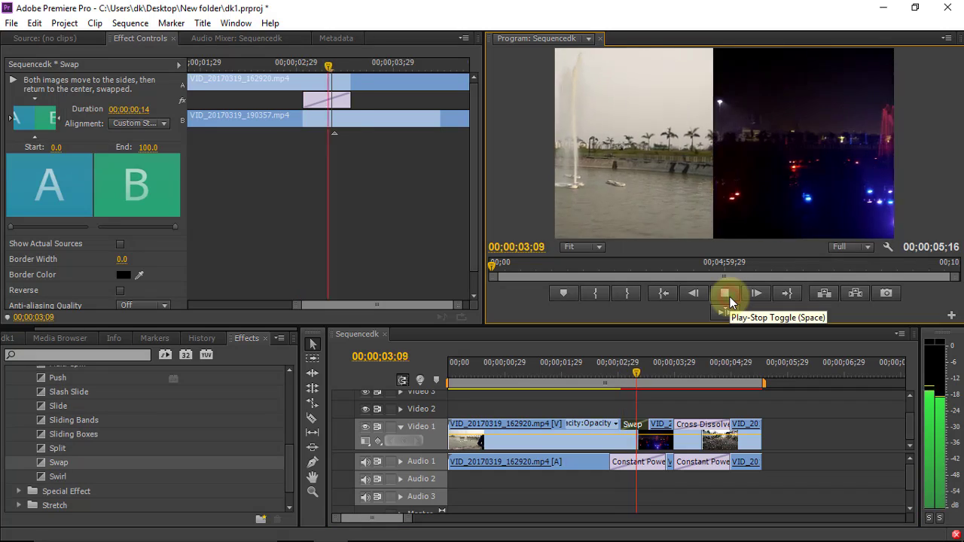
pyautogui.moveTo(654, 372); pyautogui.dragTo(635, 379)
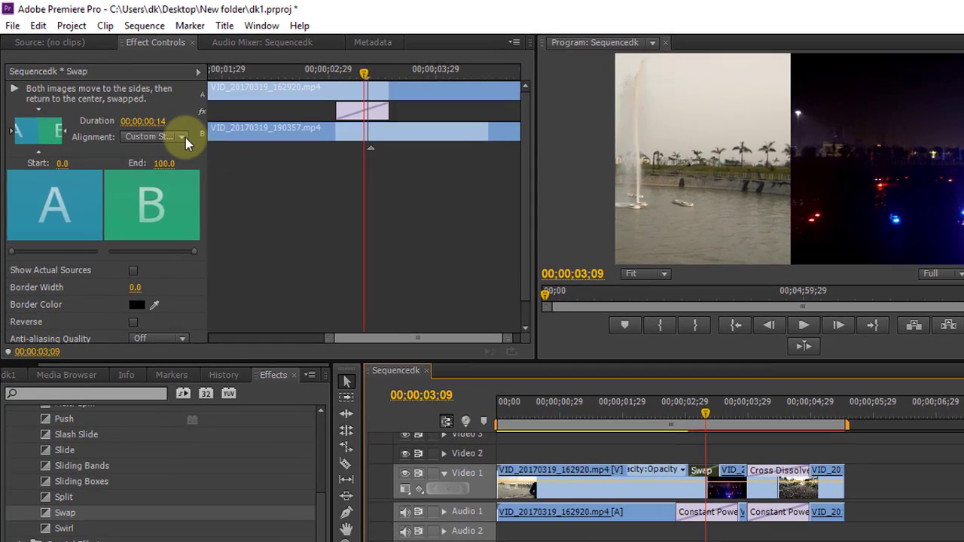
# Set the Swap transition's alignment to Center at Cut, and switch it to Start at Cut.
pyautogui.click(165, 124)
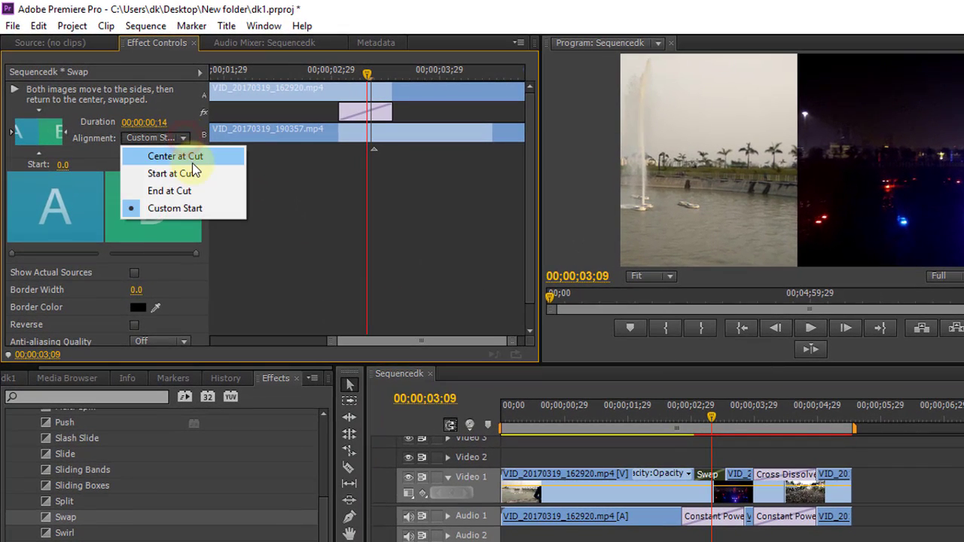
pyautogui.click(194, 160)
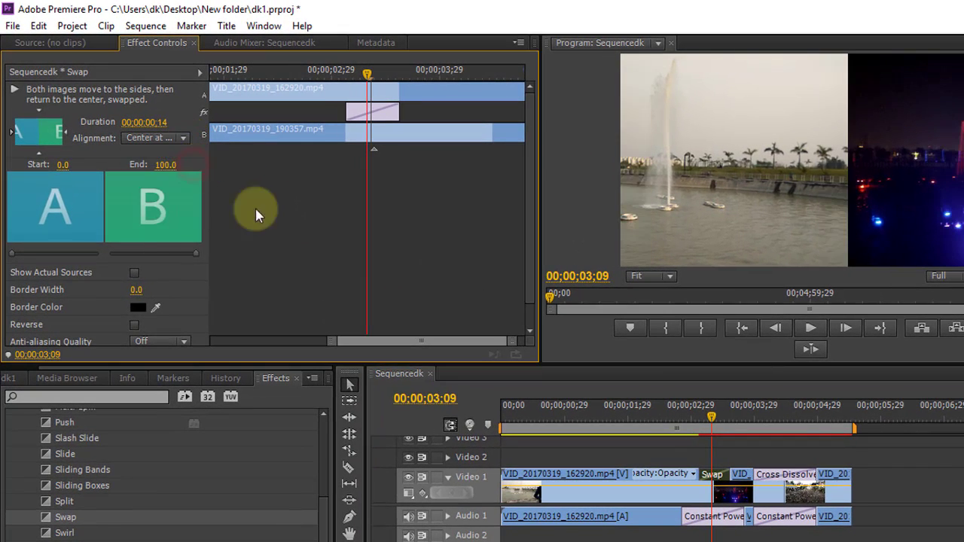
pyautogui.click(184, 139)
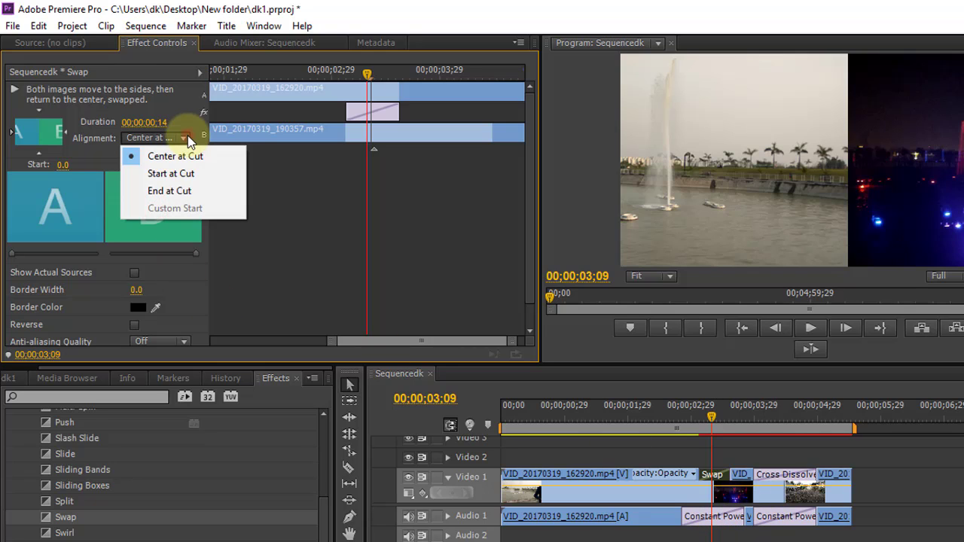
pyautogui.click(172, 175)
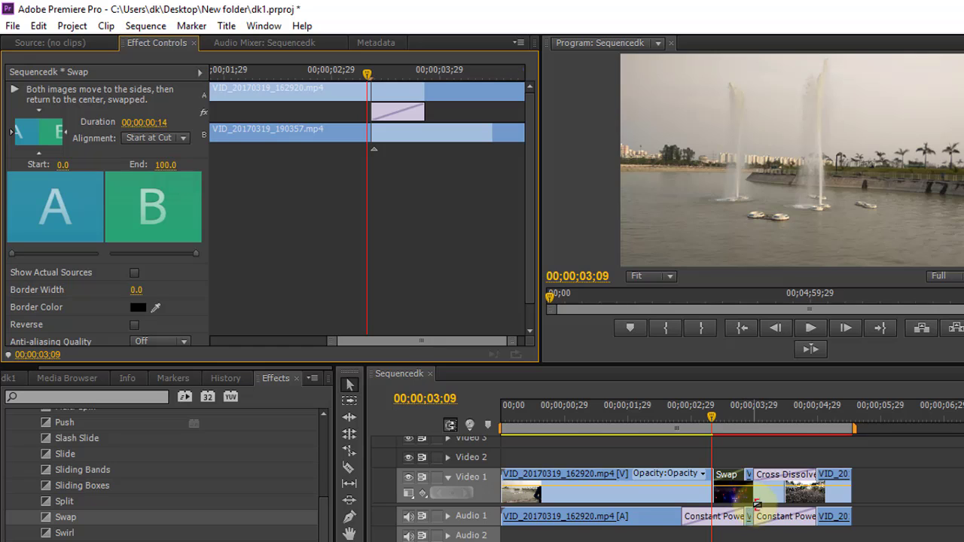
# Try the Swap transition's End at Cut alignment, and set the alignment back to Center at Cut.
pyautogui.click(183, 138)
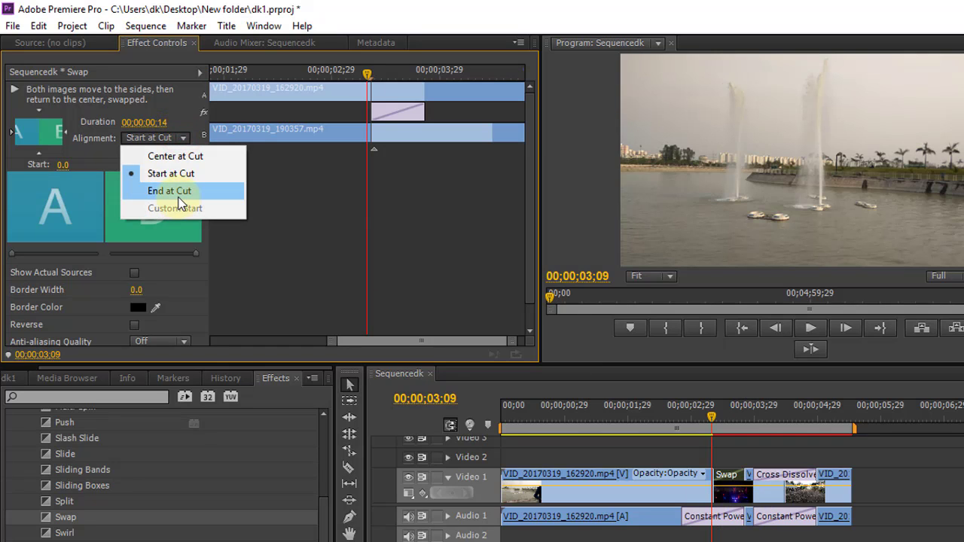
pyautogui.click(179, 195)
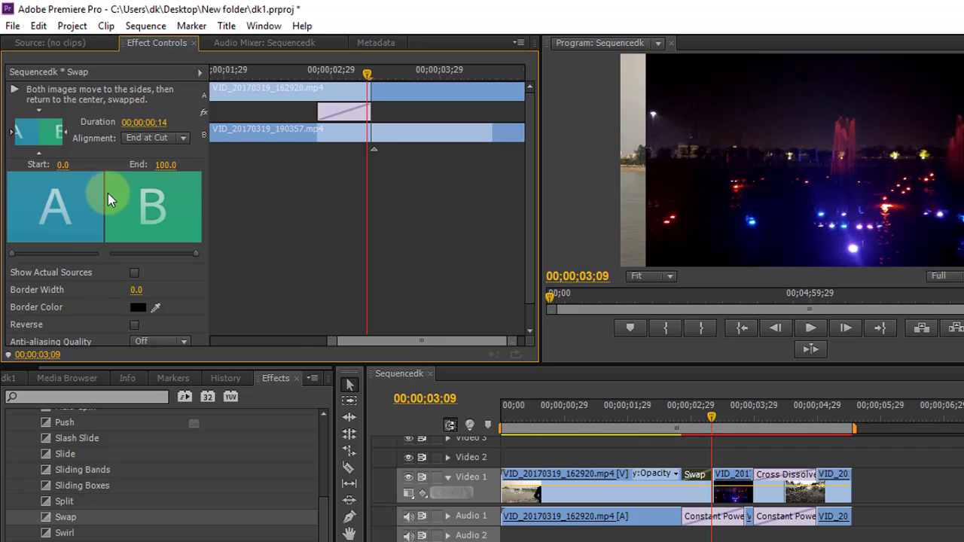
pyautogui.click(183, 137)
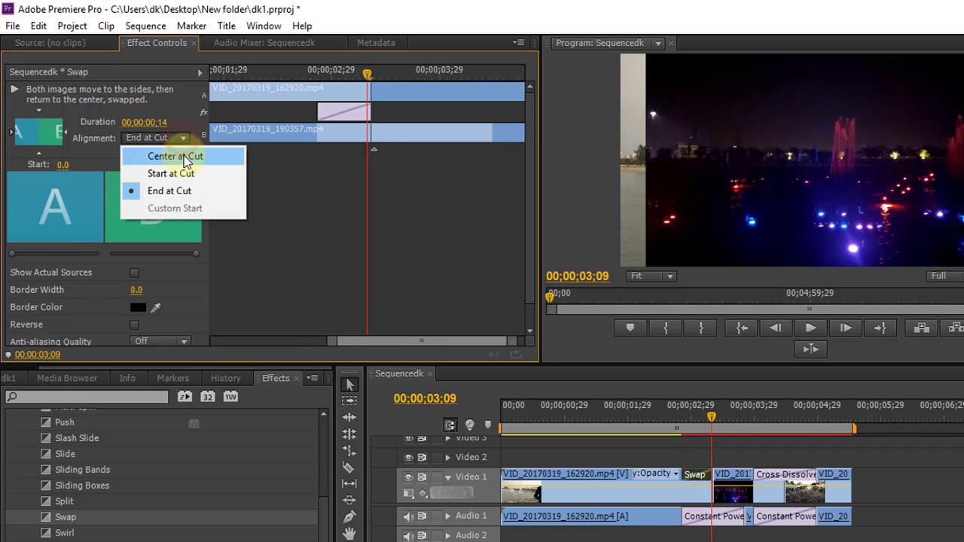
pyautogui.click(186, 156)
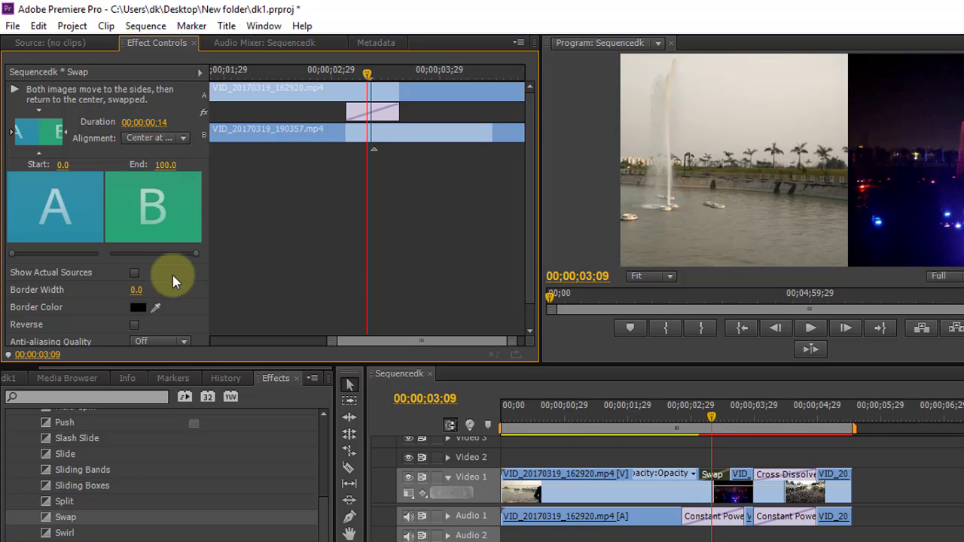
# Show the actual source clips in the Swap transition's previews and set its border width to 2.0.
pyautogui.click(134, 273)
pyautogui.click(133, 274)
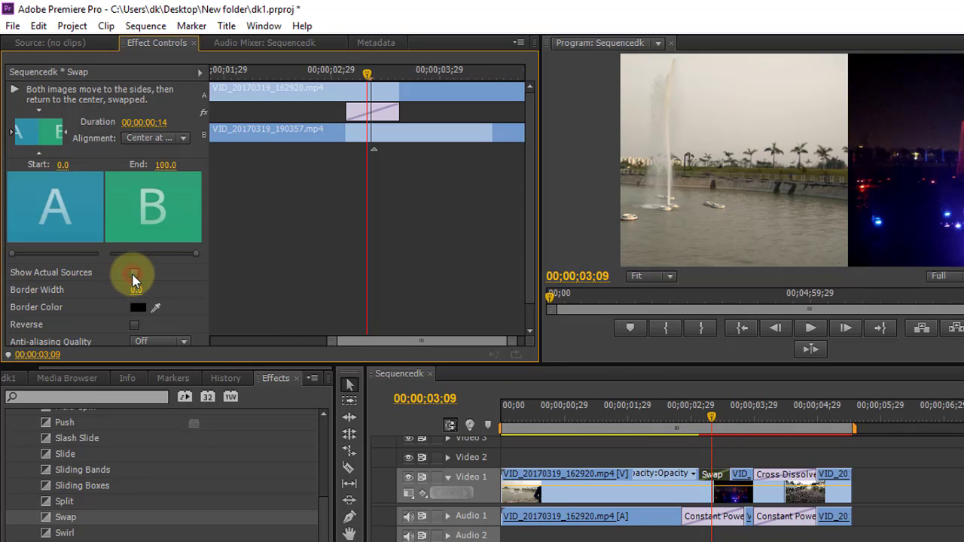
pyautogui.click(133, 274)
pyautogui.click(134, 274)
pyautogui.click(134, 274)
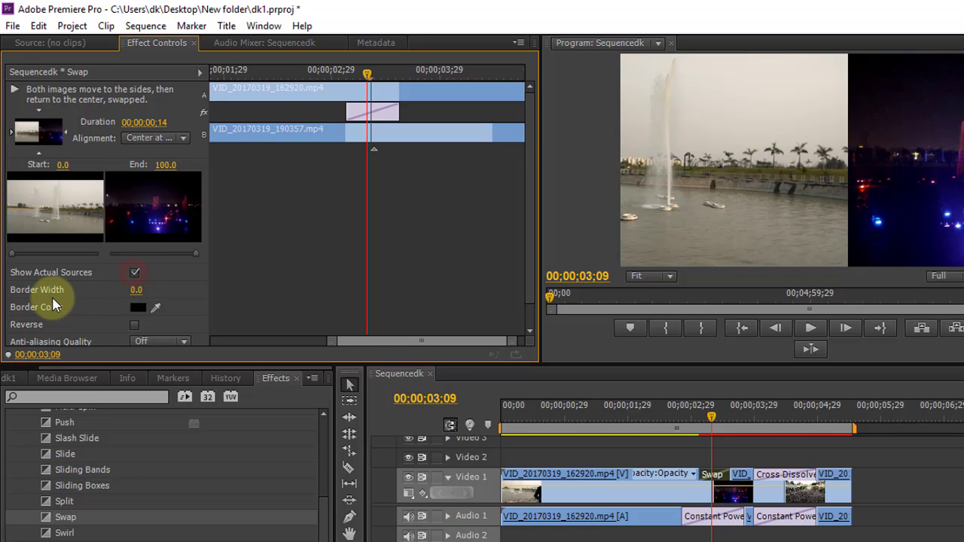
pyautogui.click(139, 291)
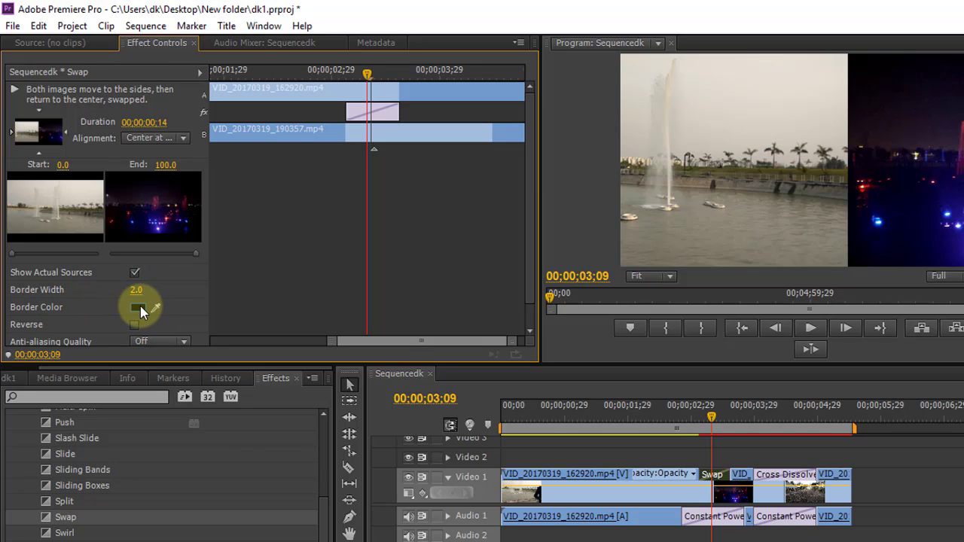
# Choose a dark red border color for the Swap transition.
pyautogui.click(139, 307)
pyautogui.moveTo(486, 319); pyautogui.dragTo(558, 284)
pyautogui.click(584, 268)
pyautogui.click(564, 254)
pyautogui.click(587, 235)
pyautogui.moveTo(550, 320)
pyautogui.mouseDown()
pyautogui.moveTo(555, 340)
pyautogui.moveTo(560, 322)
pyautogui.mouseUp()
pyautogui.click(697, 232)
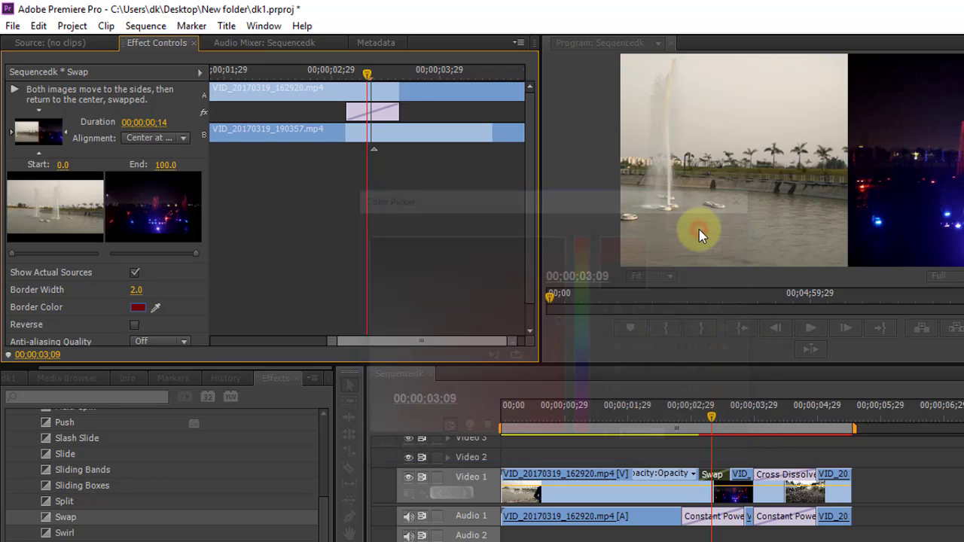
# Try reversing the Swap transition, restore its direction, and look at its anti-aliasing quality options.
pyautogui.scroll(-2, 203, 317)
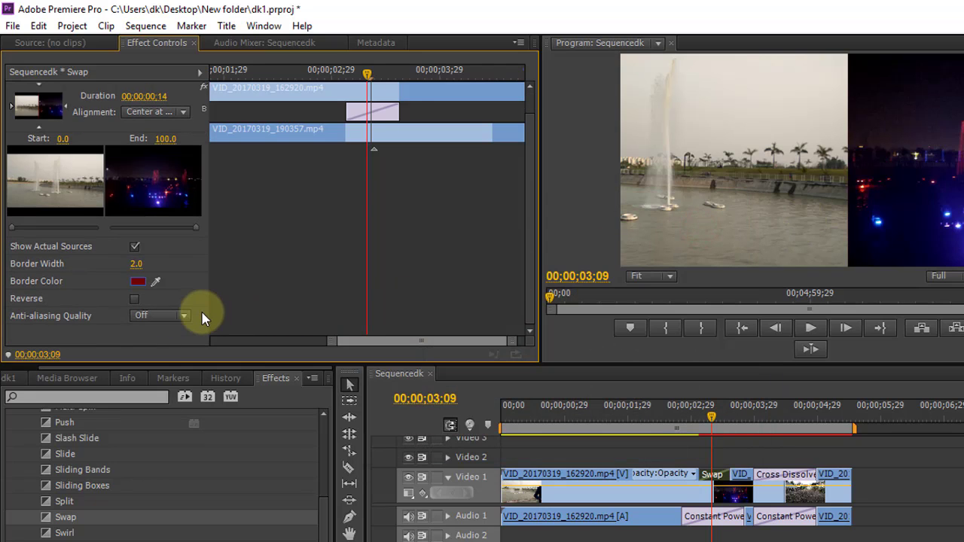
pyautogui.click(134, 299)
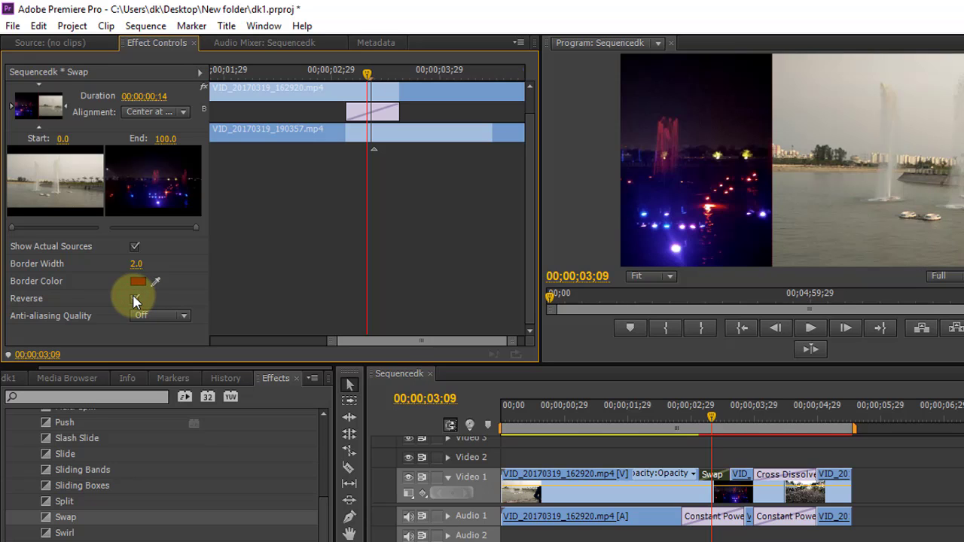
pyautogui.click(134, 299)
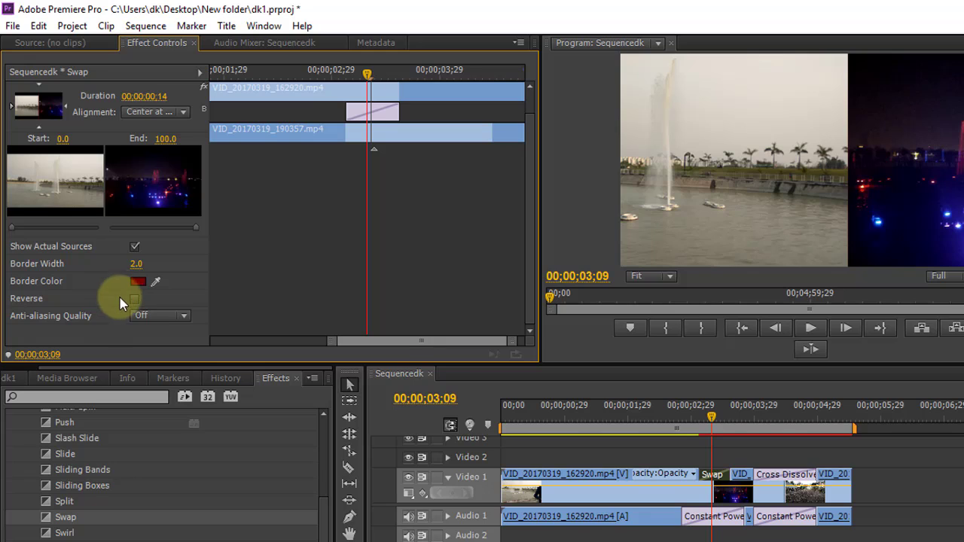
pyautogui.click(186, 317)
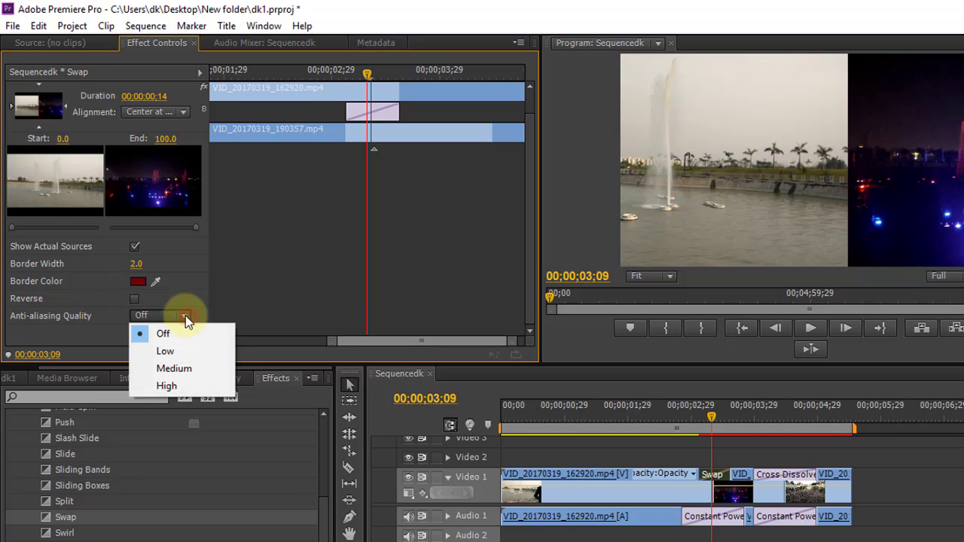
pyautogui.click(134, 299)
pyautogui.click(134, 299)
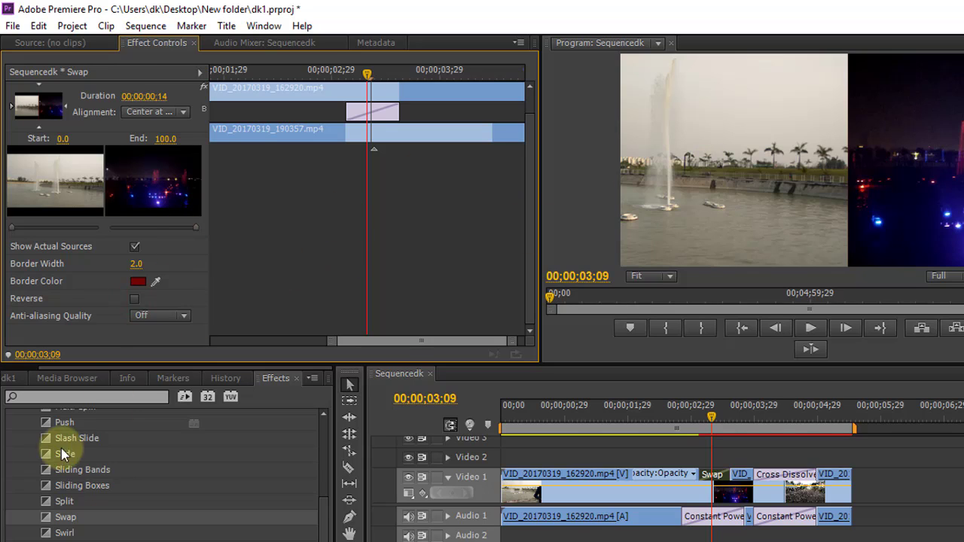
# Replace the Swap transition at the first cut with the Three-D transition from the Special Effect group.
pyautogui.scroll(-2, 60, 467)
pyautogui.click(21, 518)
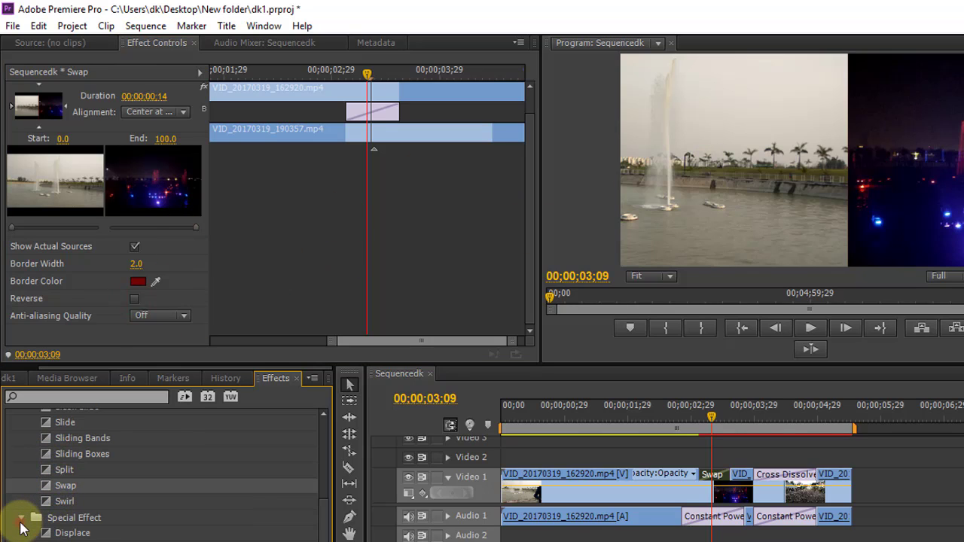
pyautogui.scroll(-2, 47, 525)
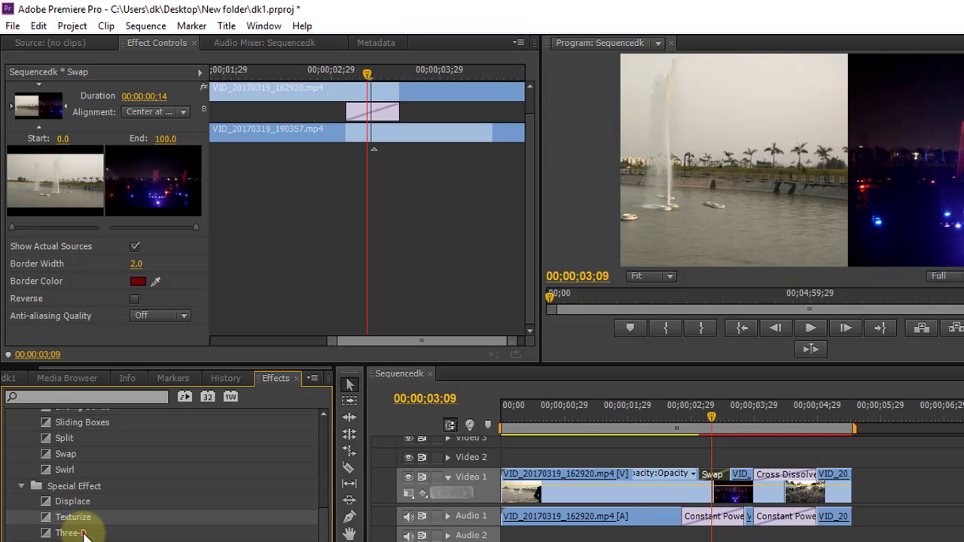
pyautogui.click(75, 533)
pyautogui.moveTo(75, 536); pyautogui.dragTo(720, 486)
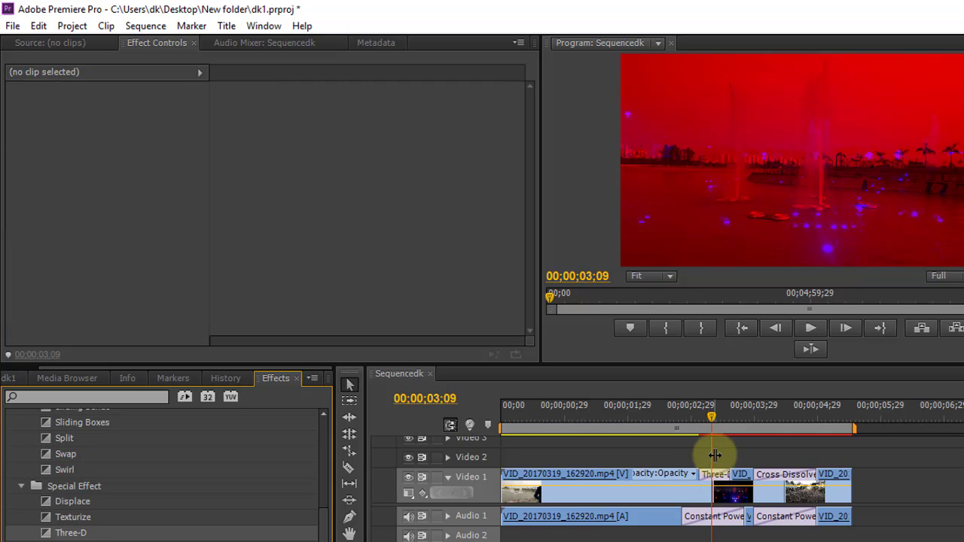
# Play the sequence from 00;00;03;00 across the Three-D transition and stop at 00;00;05;00.
pyautogui.click(699, 418)
pyautogui.moveTo(699, 417); pyautogui.dragTo(689, 421)
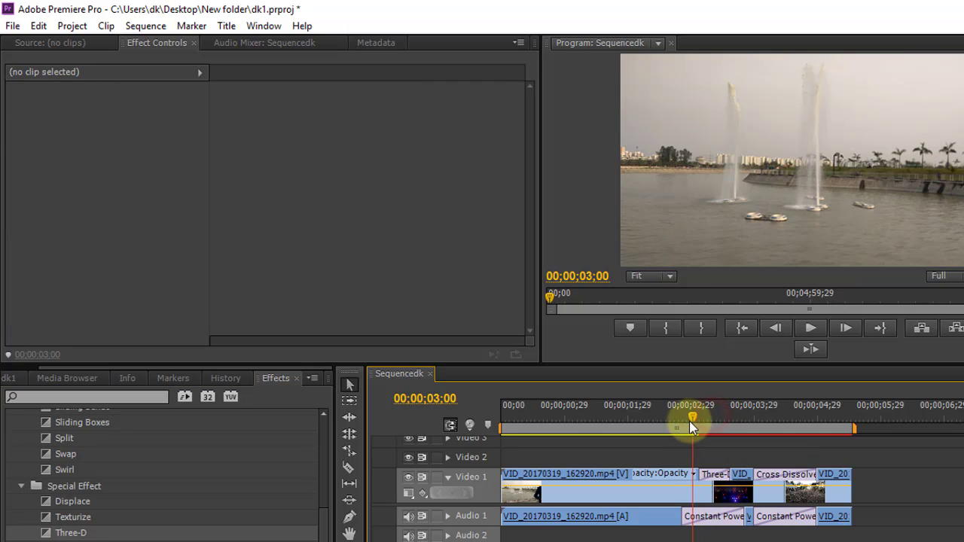
pyautogui.click(743, 328)
pyautogui.click(811, 329)
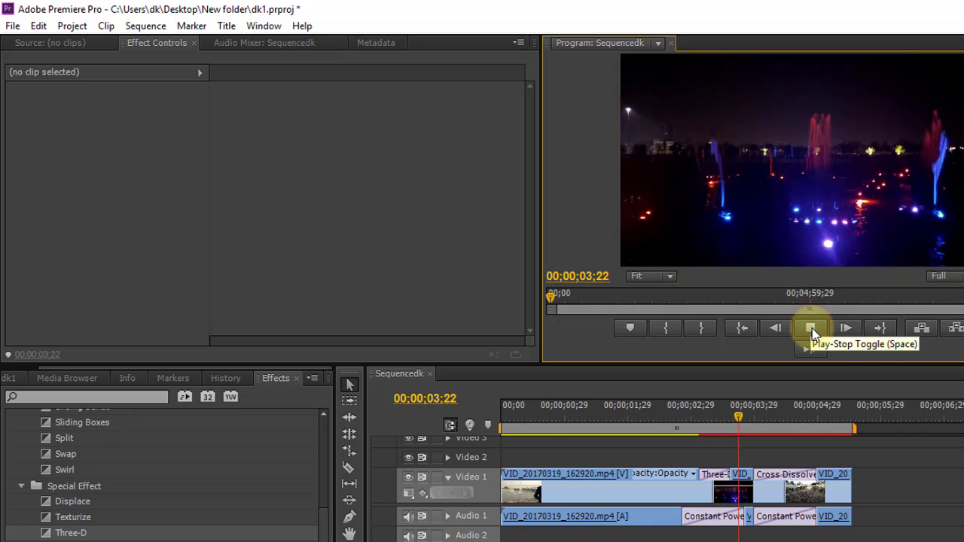
pyautogui.click(810, 329)
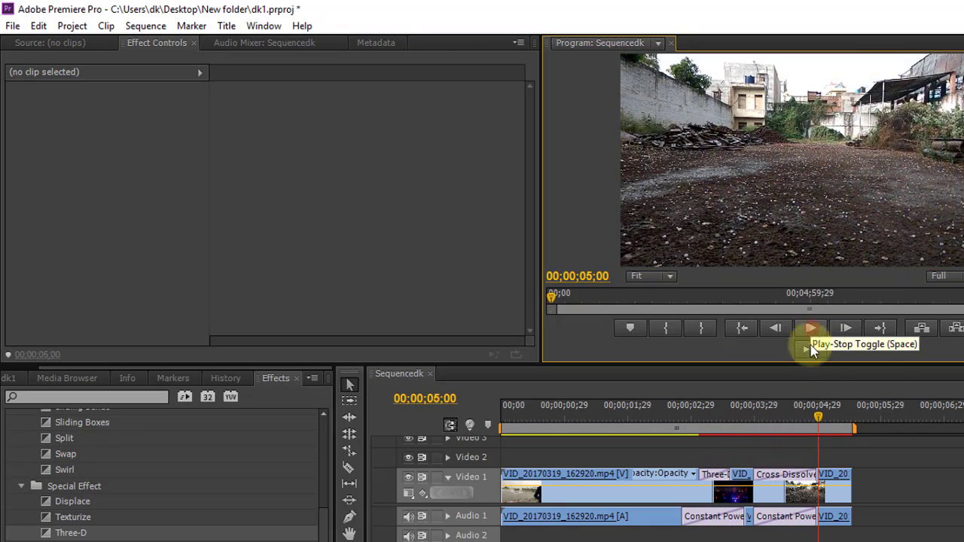
pyautogui.click(817, 416)
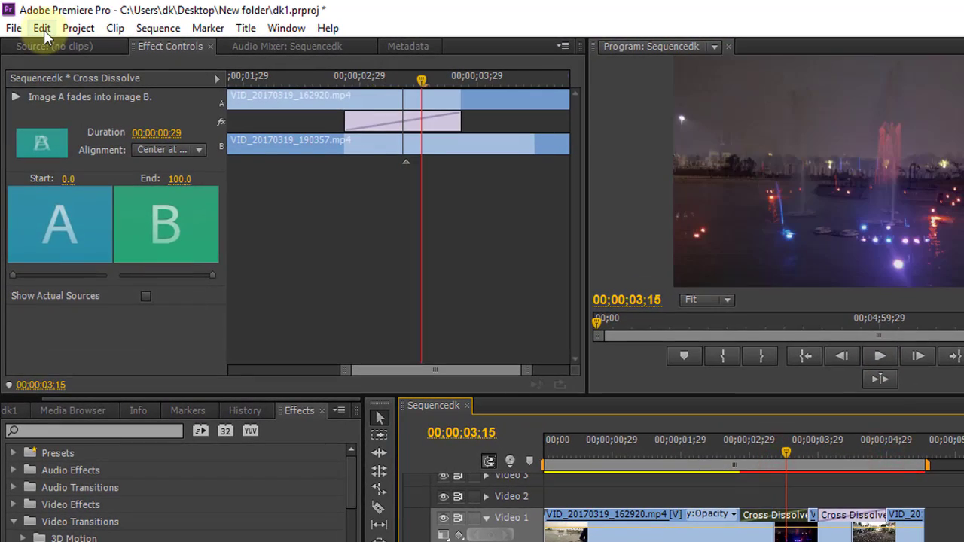
# Set the default transition durations in the general preferences to 30 frames for video and 1 second for audio.
pyautogui.click(44, 30)
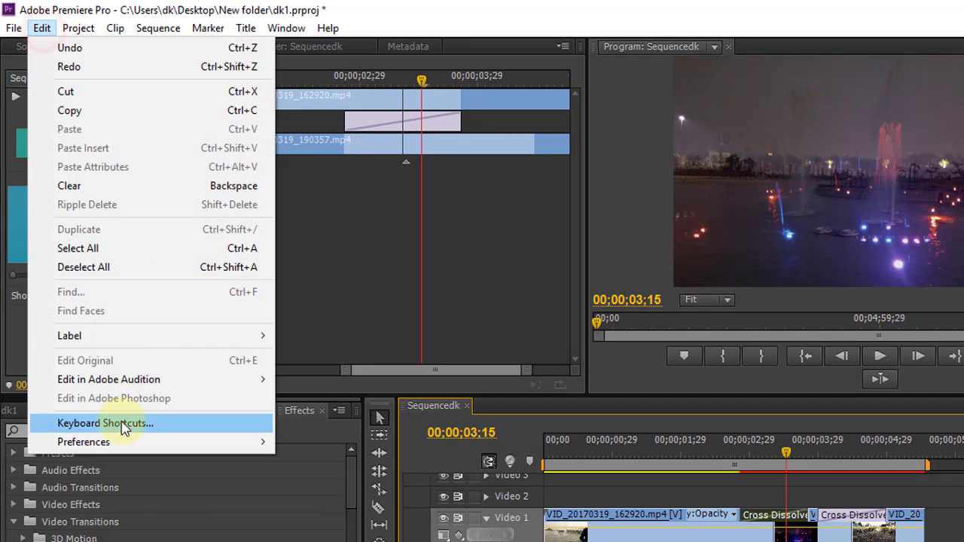
pyautogui.moveTo(123, 444)
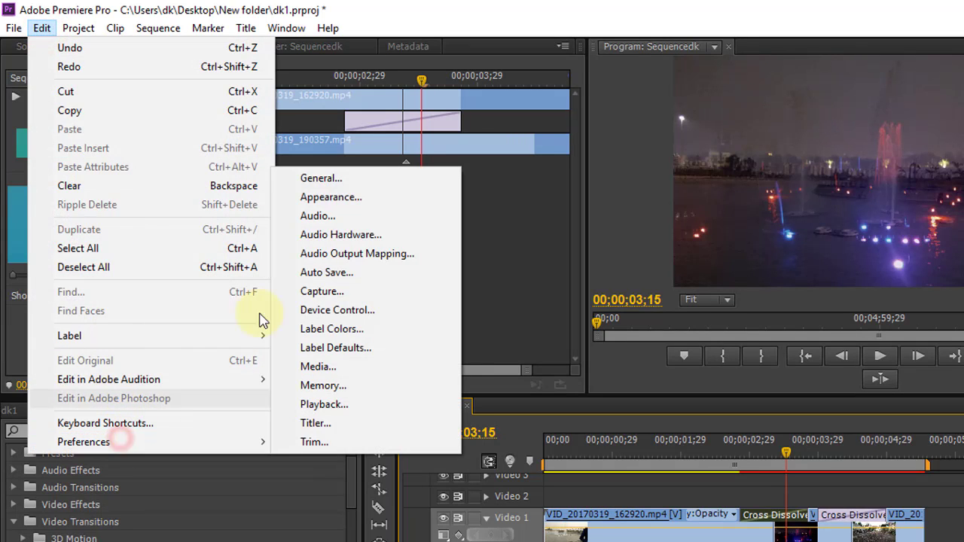
pyautogui.click(353, 181)
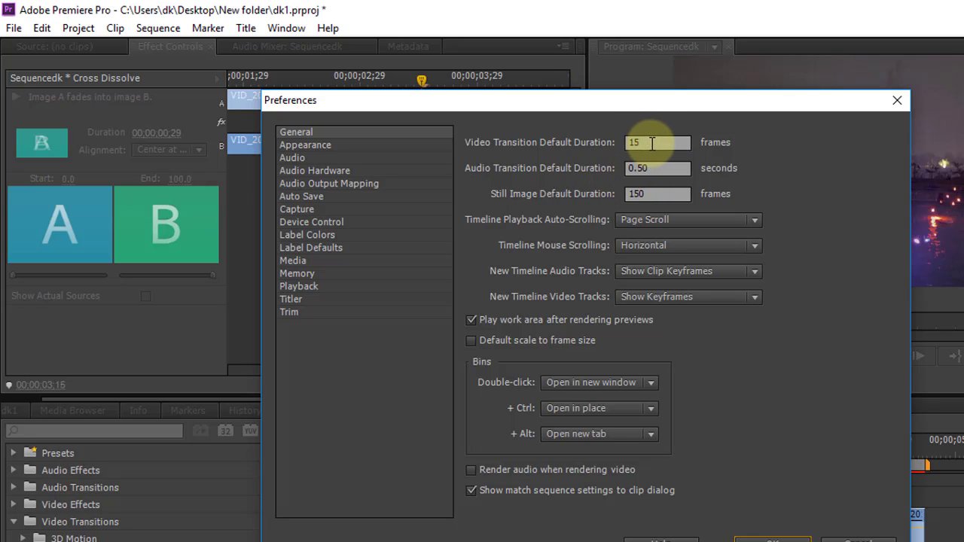
pyautogui.click(652, 143)
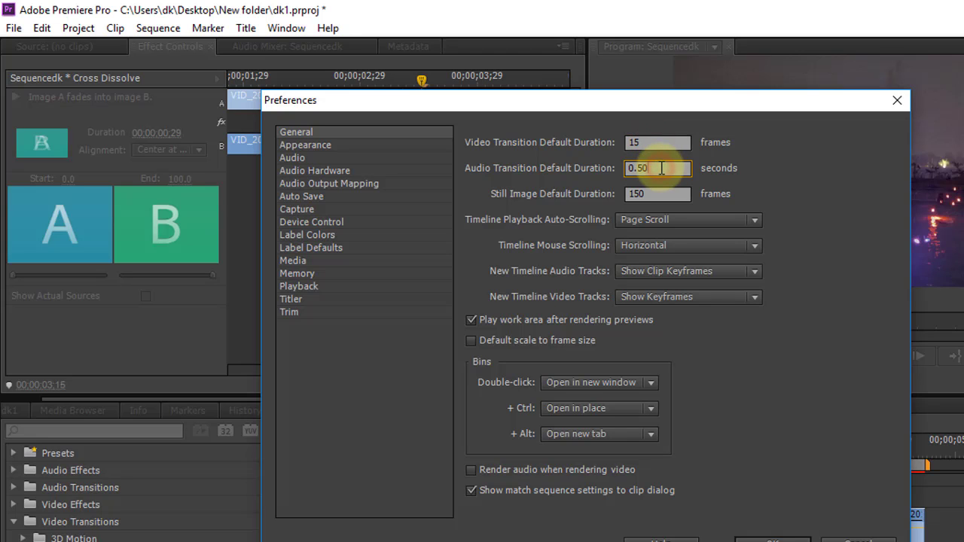
pyautogui.click(614, 140)
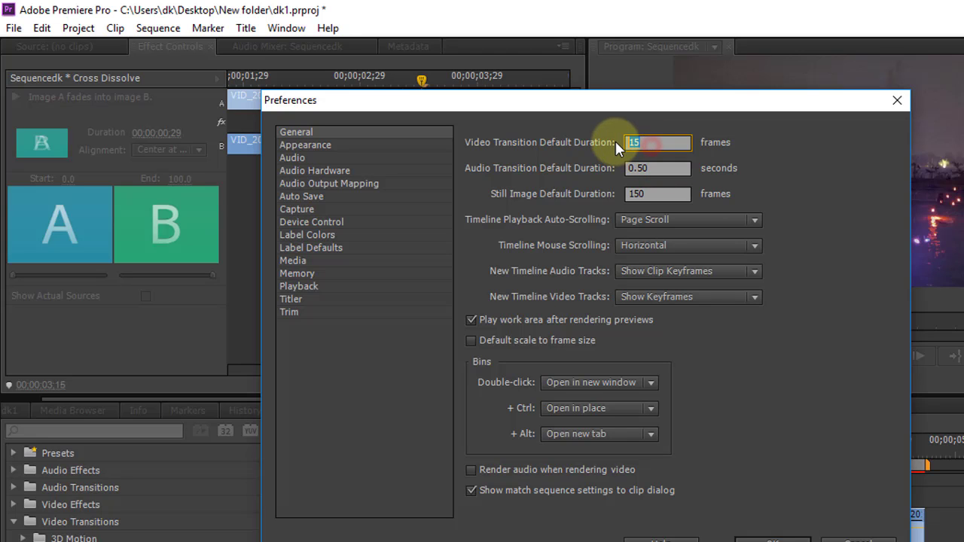
pyautogui.write('3')
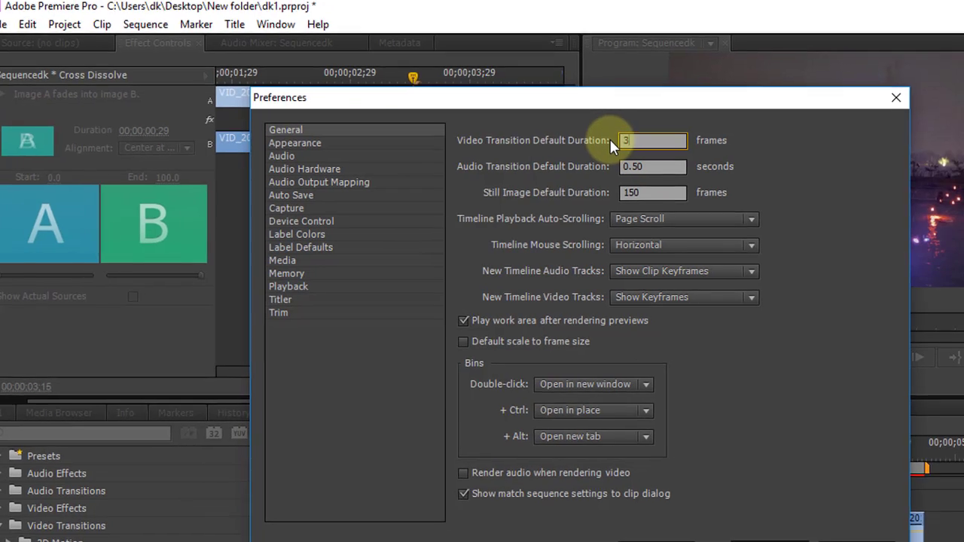
pyautogui.write('0')
pyautogui.click(651, 166)
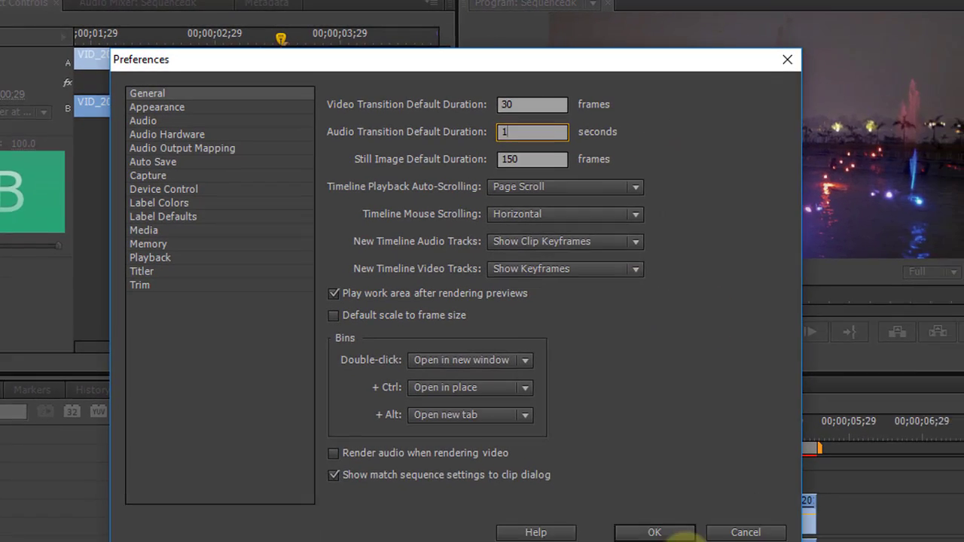
pyautogui.click(631, 516)
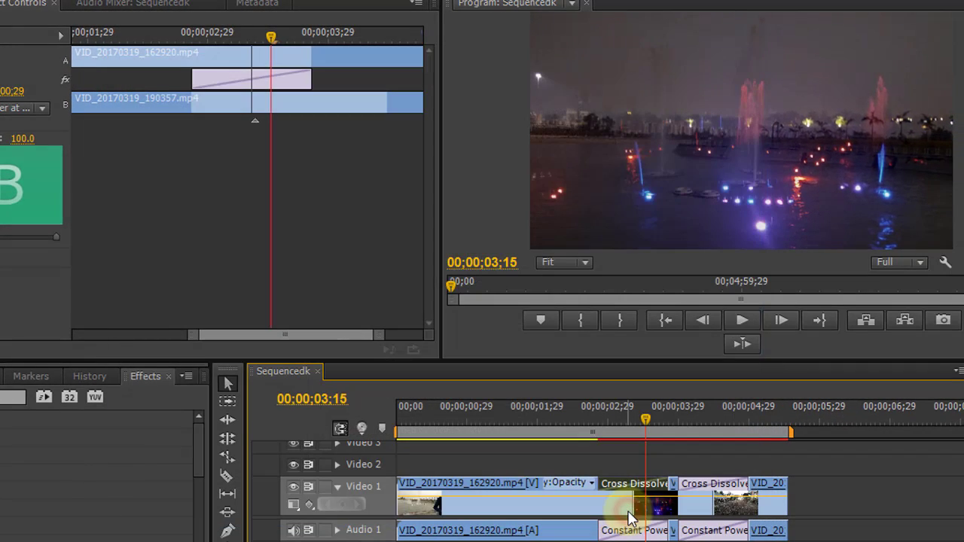
# Park the playhead at 00;00;03;09 and collapse the Video Transitions folder in the effects list.
pyautogui.moveTo(647, 418); pyautogui.dragTo(632, 469)
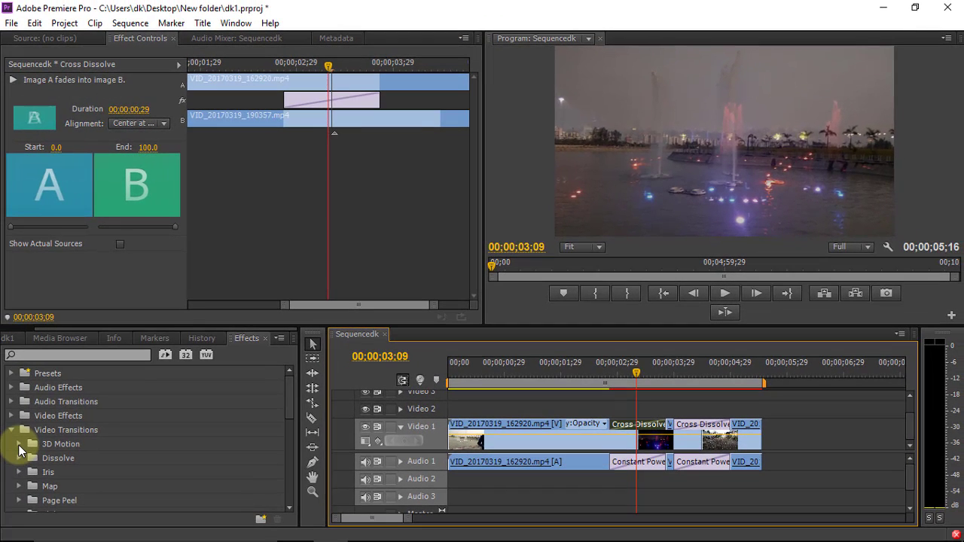
pyautogui.click(19, 456)
pyautogui.click(19, 457)
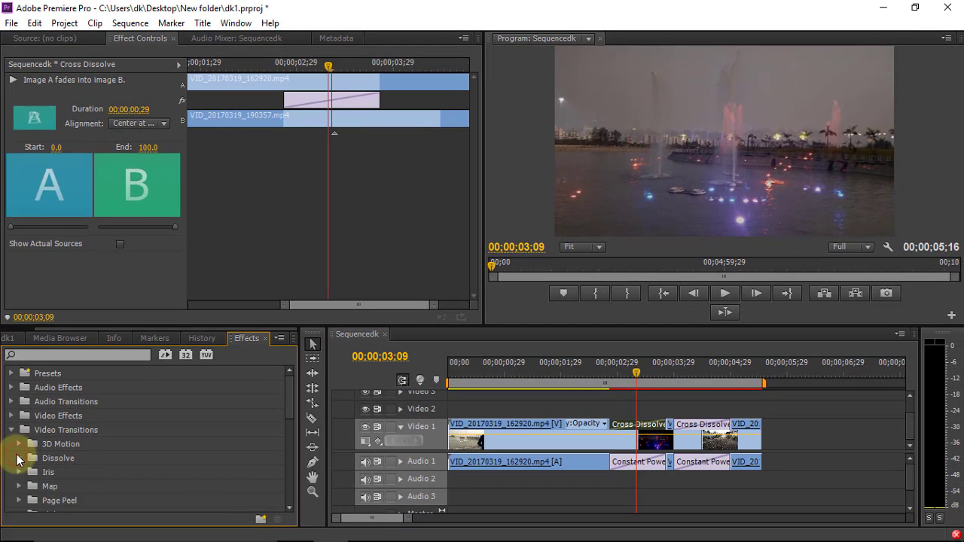
pyautogui.click(11, 430)
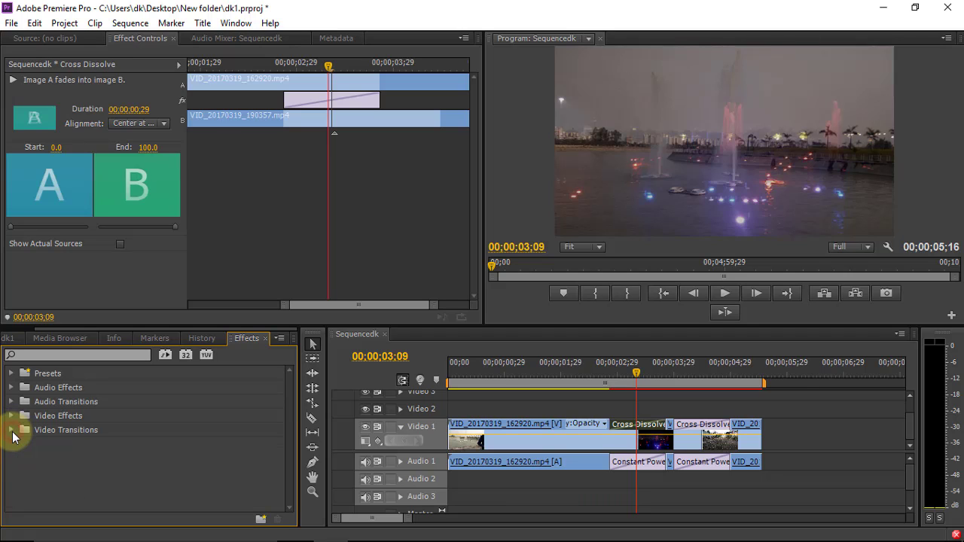